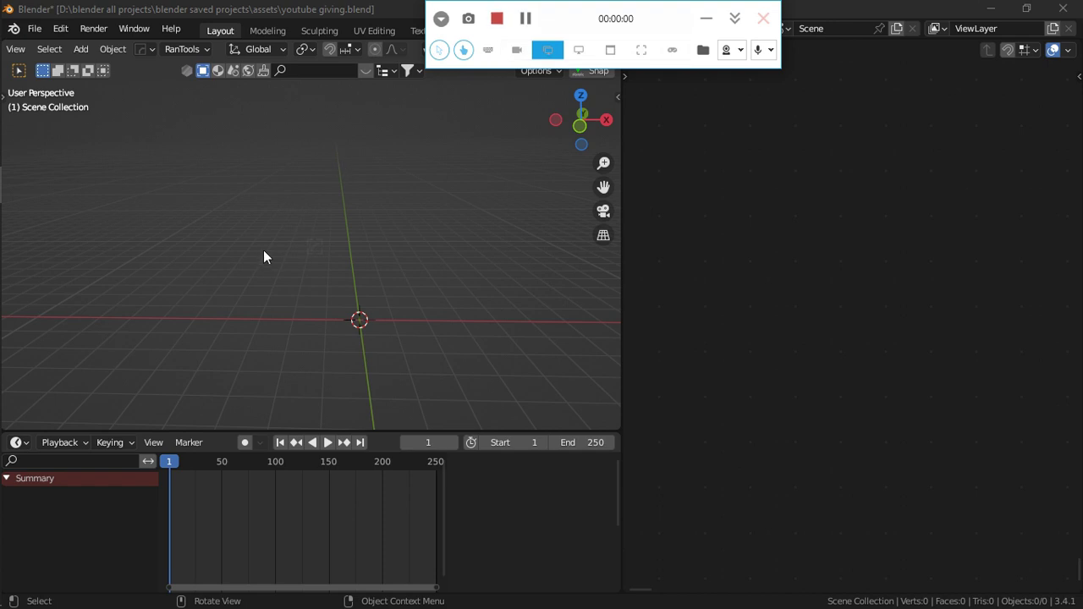
# Add a Suzanne monkey, scale it up and raise it along Z
pyautogui.hotkey('shift', 'a')
pyautogui.click(348, 350)
pyautogui.press('s')
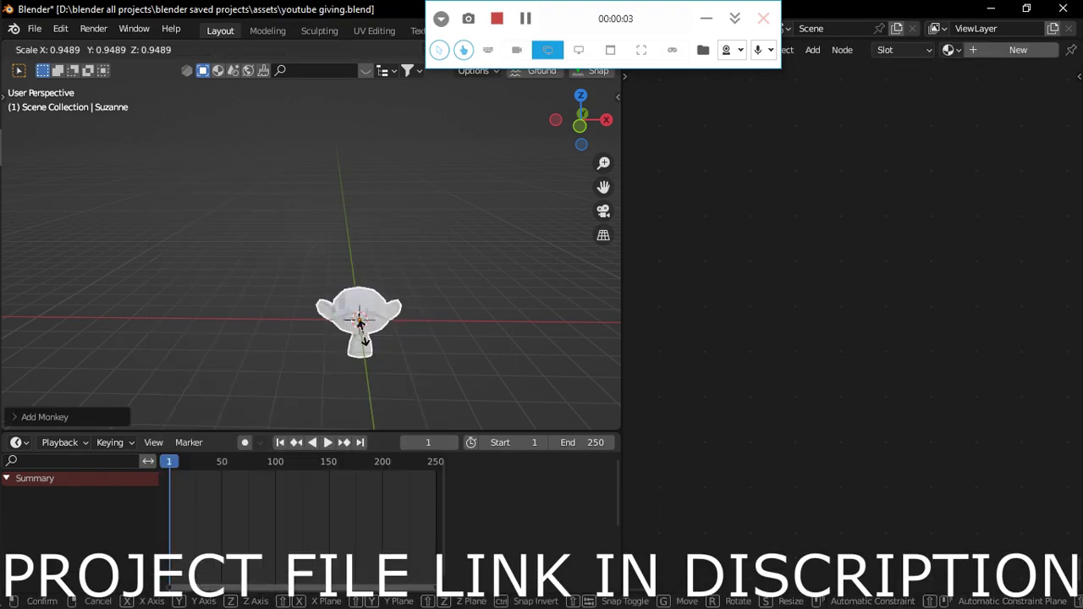
pyautogui.press('Return')
pyautogui.press('g')
pyautogui.press('z')
pyautogui.click(587, 227)
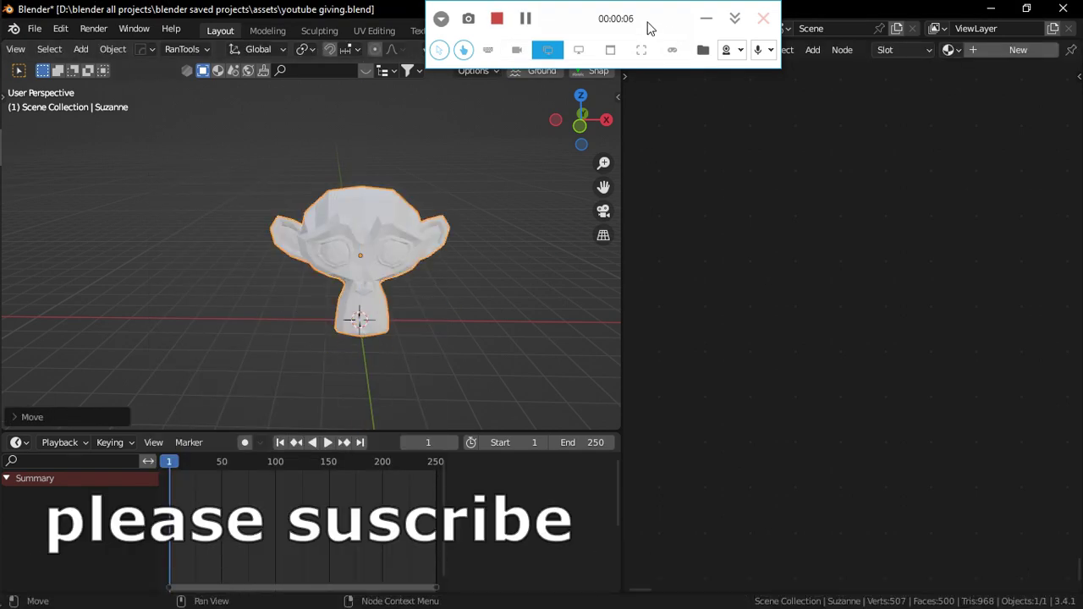
# Give Suzanne a new material and insert a Mix Shader between the Principled BSDF and output
pyautogui.click(989, 51)
pyautogui.moveTo(791, 339); pyautogui.dragTo(728, 231, button='middle')
pyautogui.hotkey('shift', 'a')
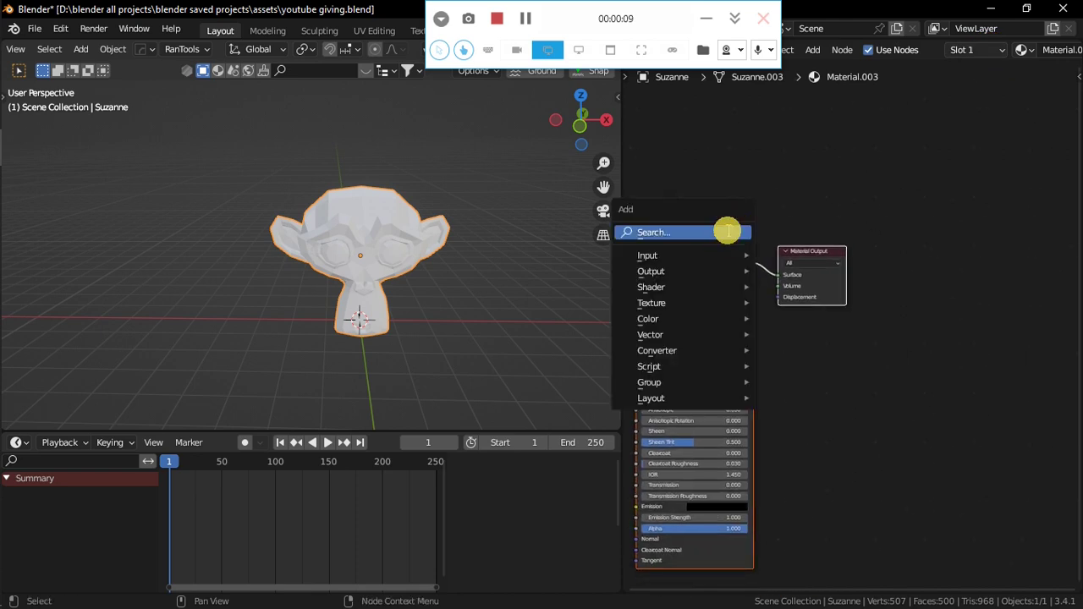
pyautogui.write('mix s')
pyautogui.press('Return')
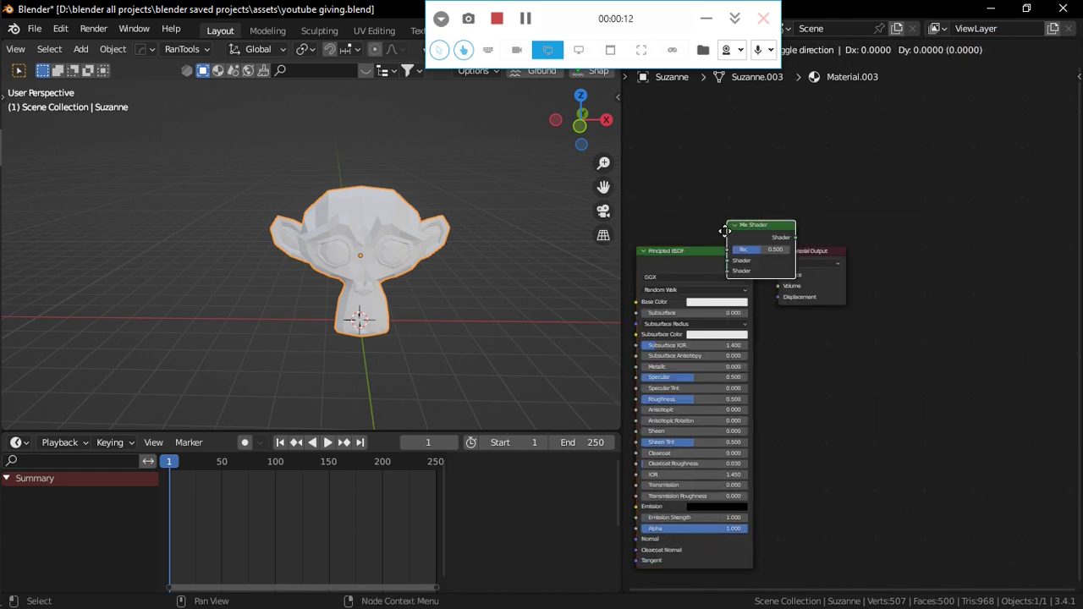
pyautogui.click(793, 241)
# Add a Transparent BSDF and connect it to the Mix Shader's second shader input
pyautogui.hotkey('shift', 'a')
pyautogui.write('transpare')
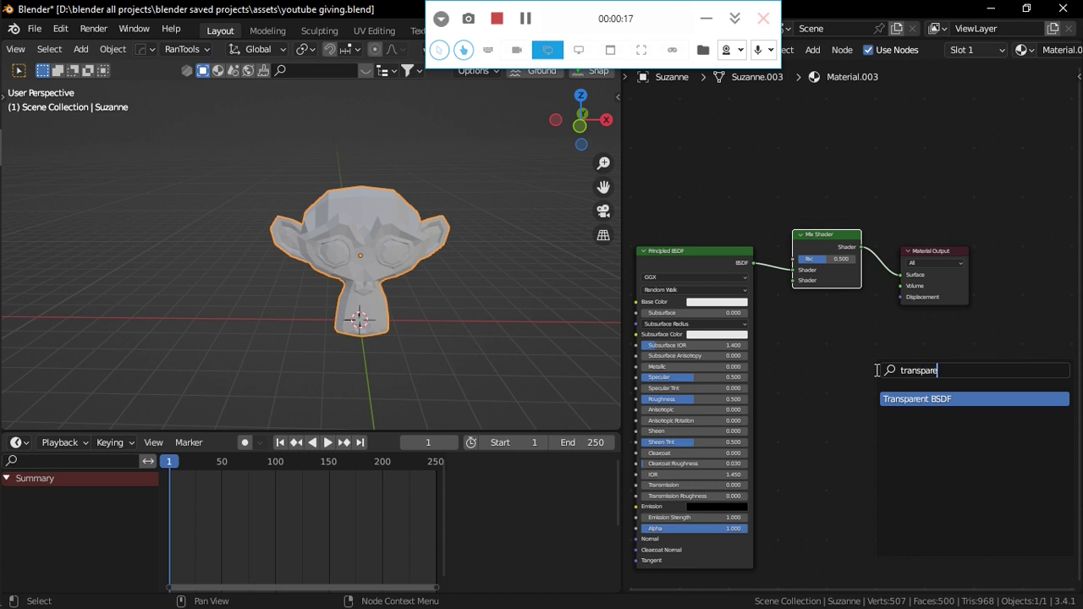
pyautogui.press('Return')
pyautogui.click(836, 356)
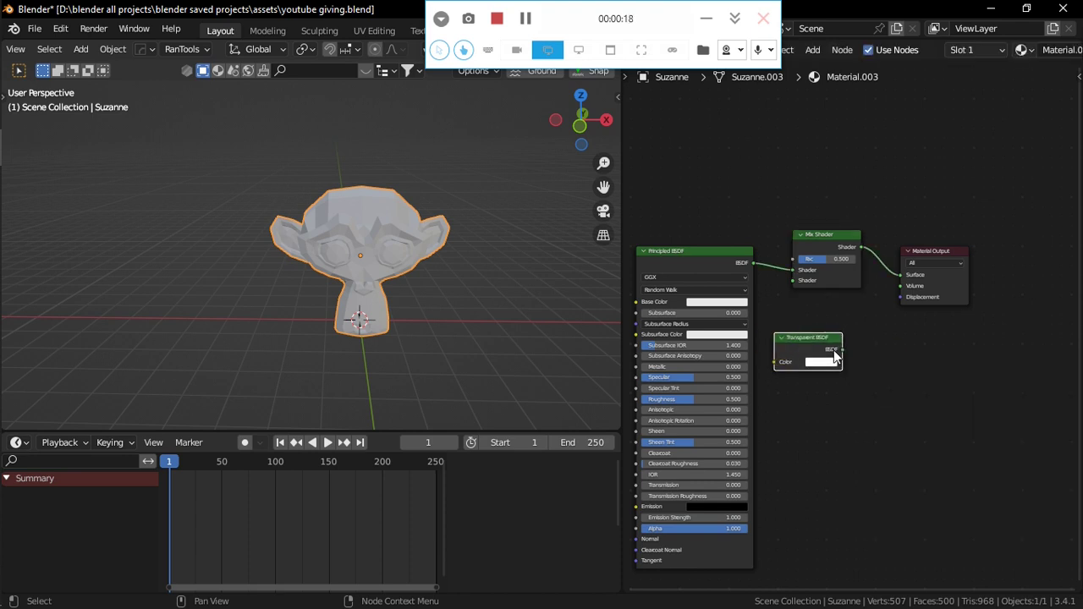
pyautogui.moveTo(842, 350); pyautogui.dragTo(838, 330)
pyautogui.moveTo(789, 285); pyautogui.dragTo(793, 280)
pyautogui.scroll(-1, 893, 344)
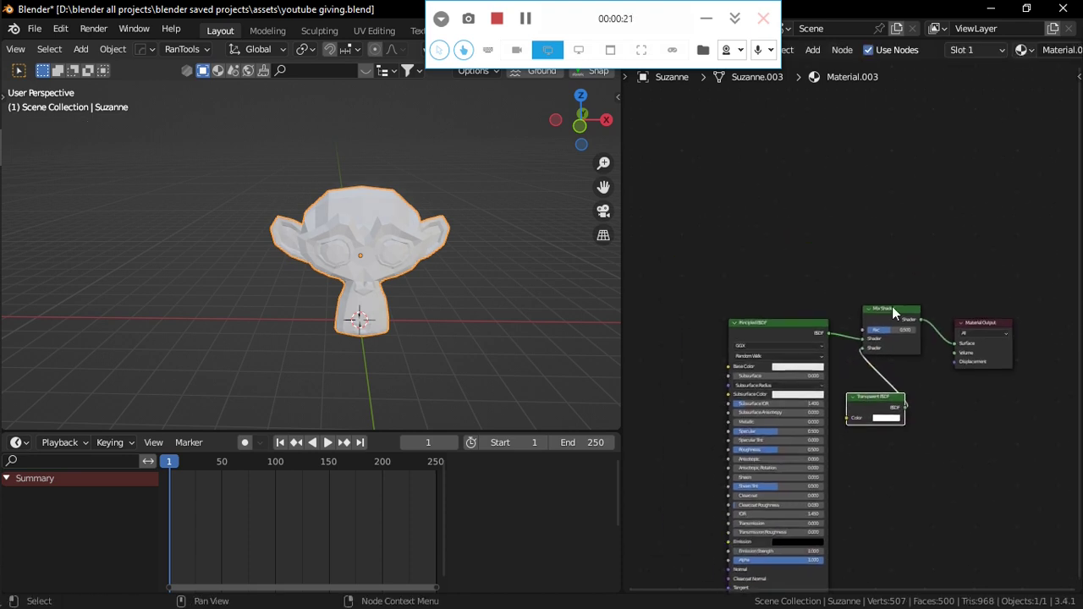
pyautogui.hotkey('shift', 'a')
# Add a ColorRamp above the Mix Shader and a Gradient Texture to its left
pyautogui.write('color')
pyautogui.press('Return')
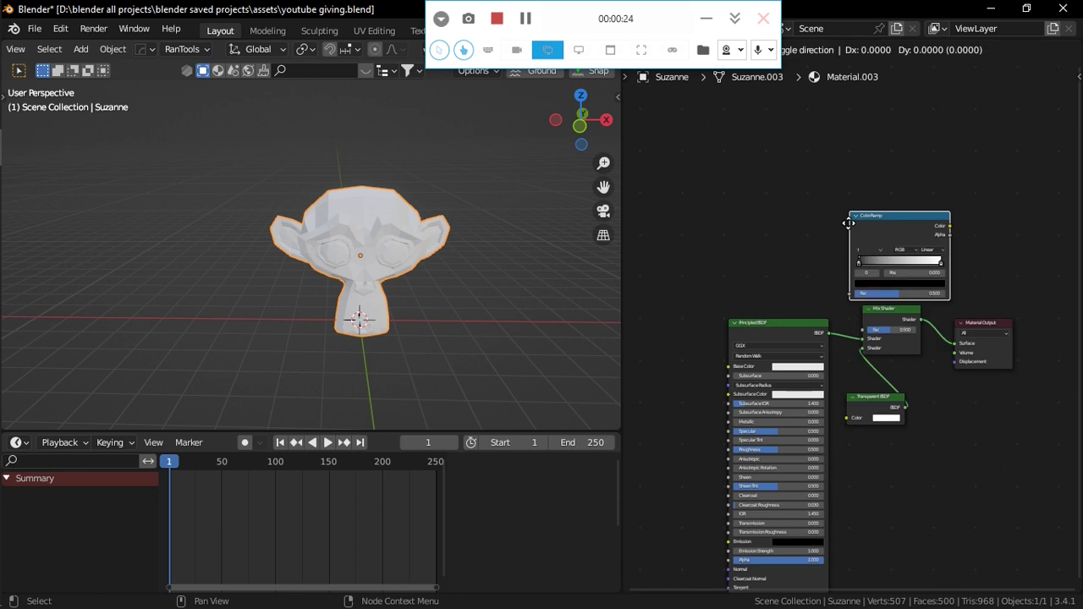
pyautogui.click(703, 211)
pyautogui.hotkey('shift', 'a')
pyautogui.write('grac')
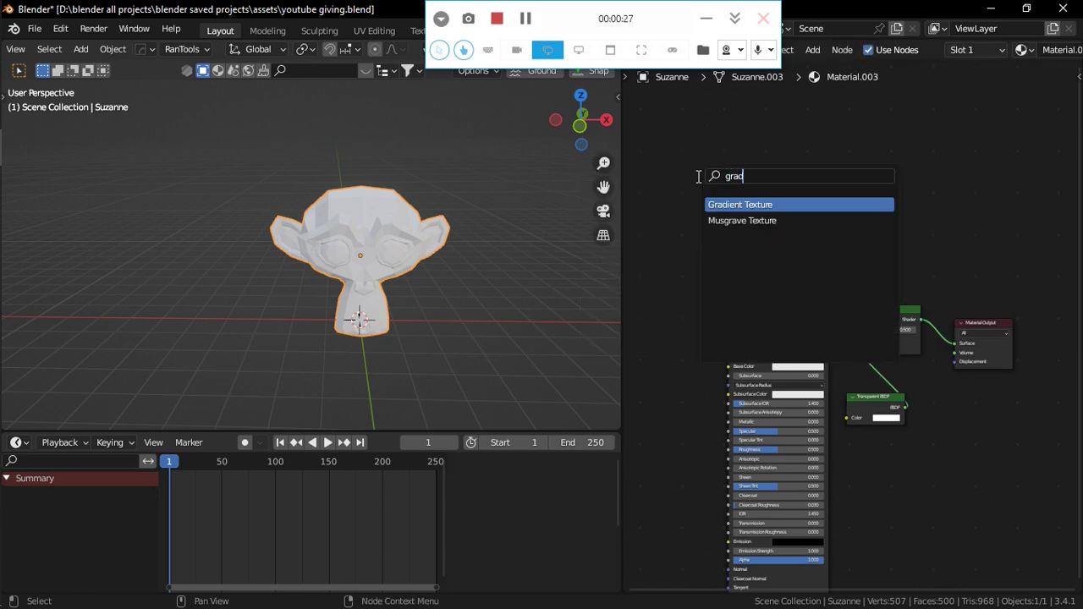
pyautogui.press('Return')
pyautogui.click(704, 316)
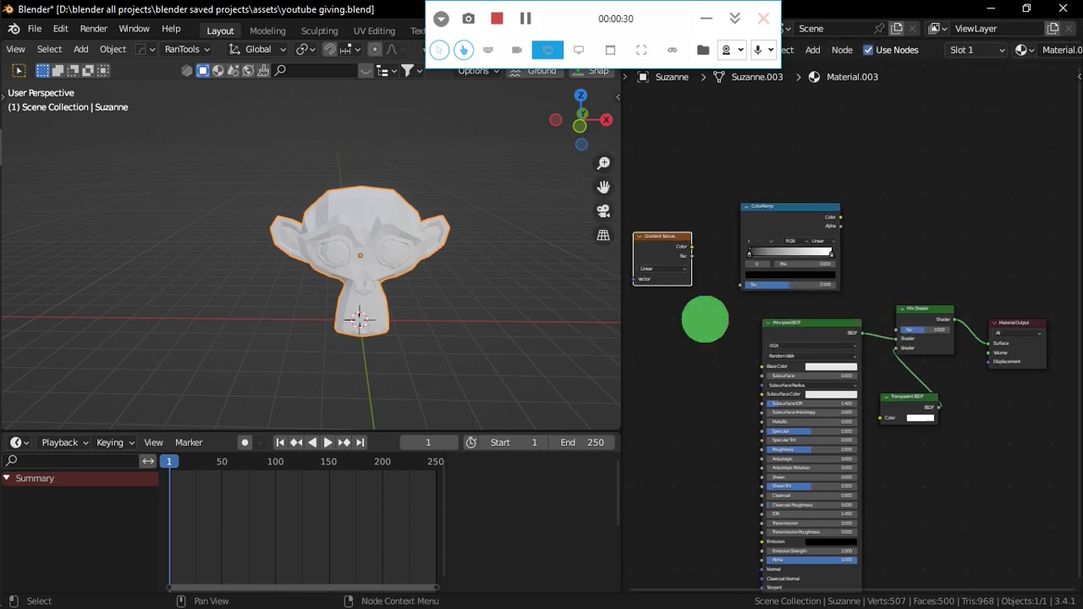
# Add a Mapping node left of the Gradient Texture, then a Texture Coordinate node
pyautogui.moveTo(704, 316); pyautogui.dragTo(821, 265, button='middle')
pyautogui.hotkey('shift', 'a')
pyautogui.click(822, 265)
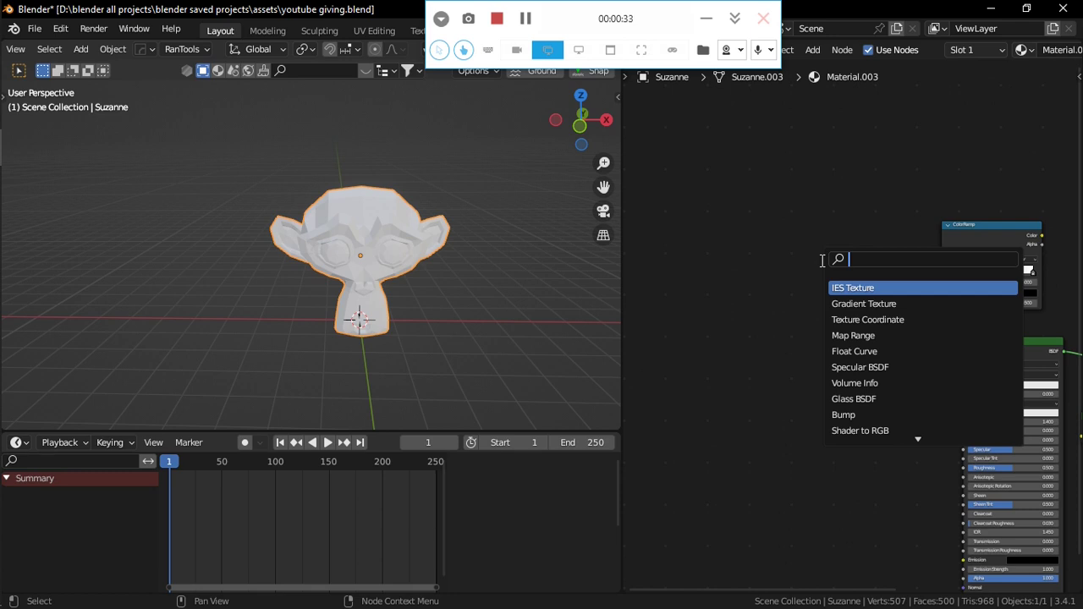
pyautogui.write('mapping')
pyautogui.press('Return')
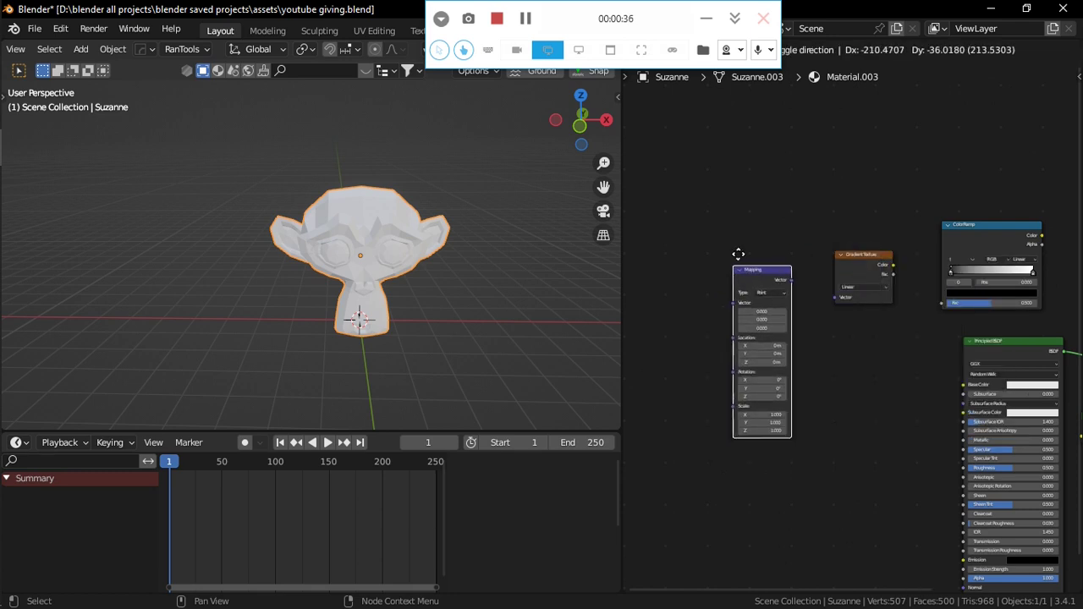
pyautogui.click(715, 253)
pyautogui.moveTo(834, 291); pyautogui.dragTo(852, 271, button='middle')
pyautogui.hotkey('shift', 'a')
pyautogui.click(852, 270)
pyautogui.write('coor')
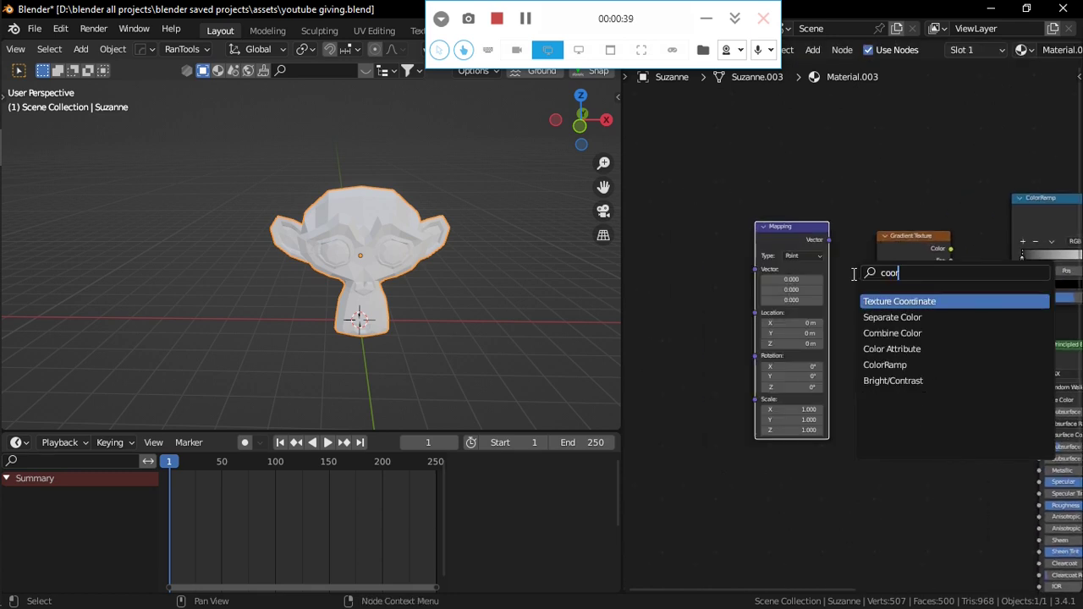
pyautogui.press('Return')
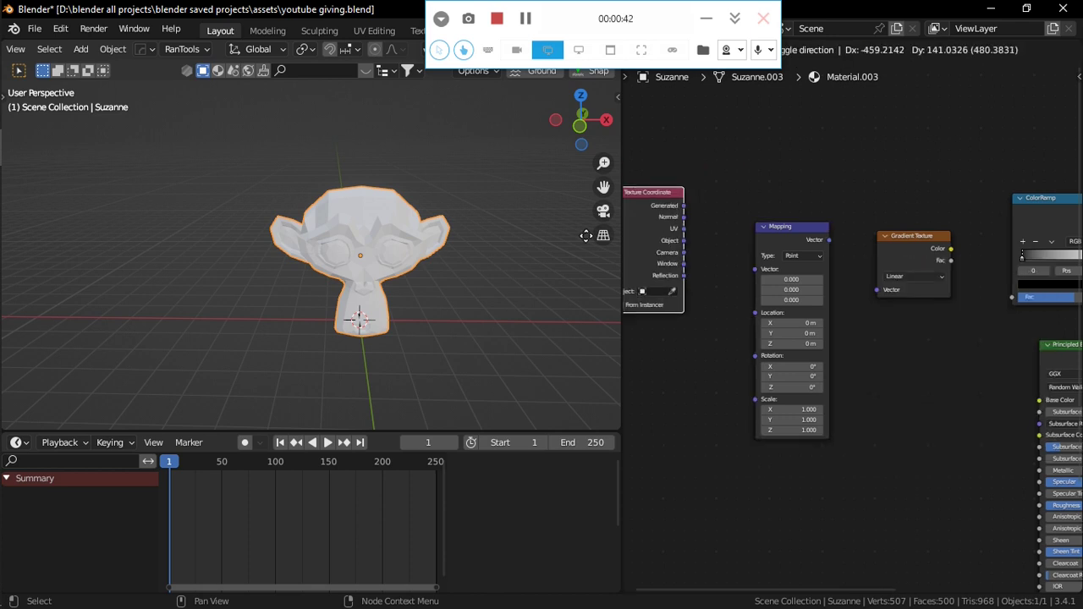
# Link Texture Coordinate Object to Mapping Vector, and Mapping into the Gradient Texture Vector
pyautogui.click(722, 254)
pyautogui.moveTo(792, 298); pyautogui.dragTo(842, 269)
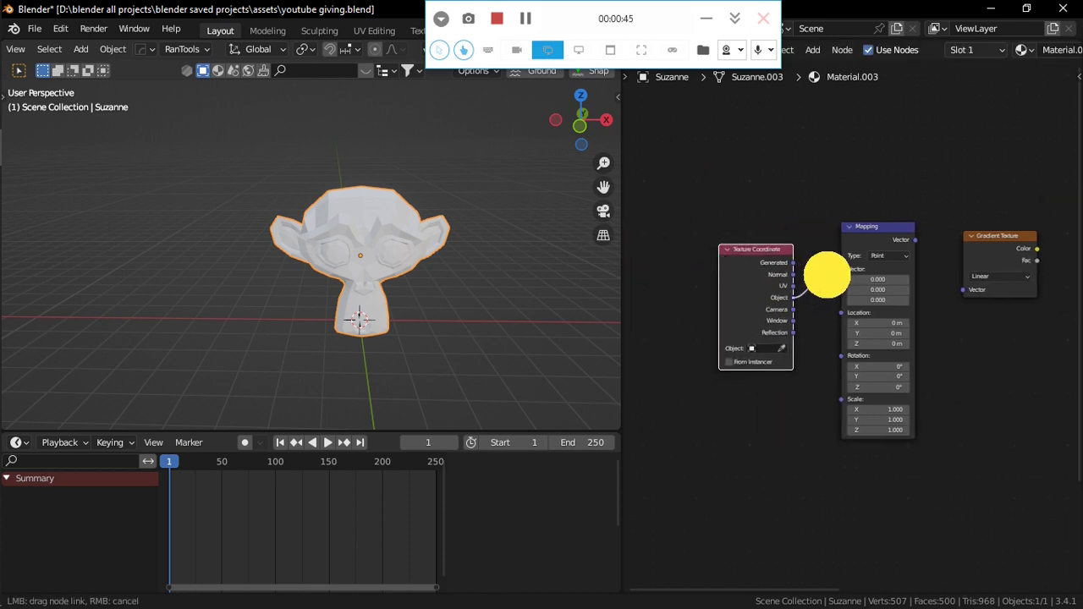
pyautogui.moveTo(897, 339); pyautogui.dragTo(746, 358, button='middle')
pyautogui.moveTo(763, 260); pyautogui.dragTo(794, 284)
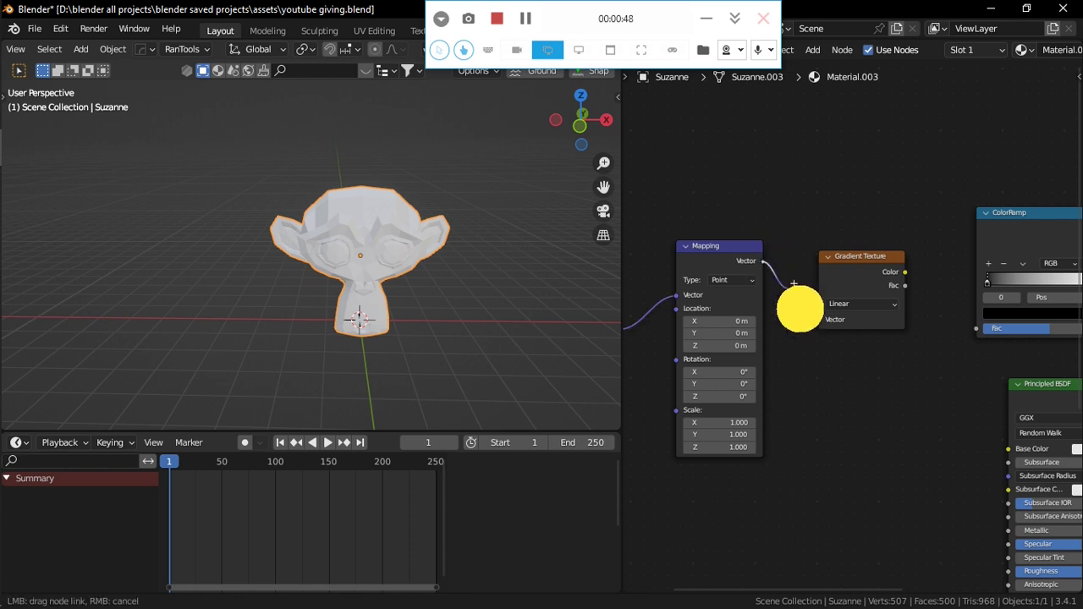
pyautogui.moveTo(817, 323); pyautogui.dragTo(819, 320)
# Connect Gradient Color to ColorRamp Fac and ColorRamp Color to the Mix Shader Fac
pyautogui.moveTo(914, 321); pyautogui.dragTo(747, 360, button='middle')
pyautogui.moveTo(739, 314); pyautogui.dragTo(811, 370)
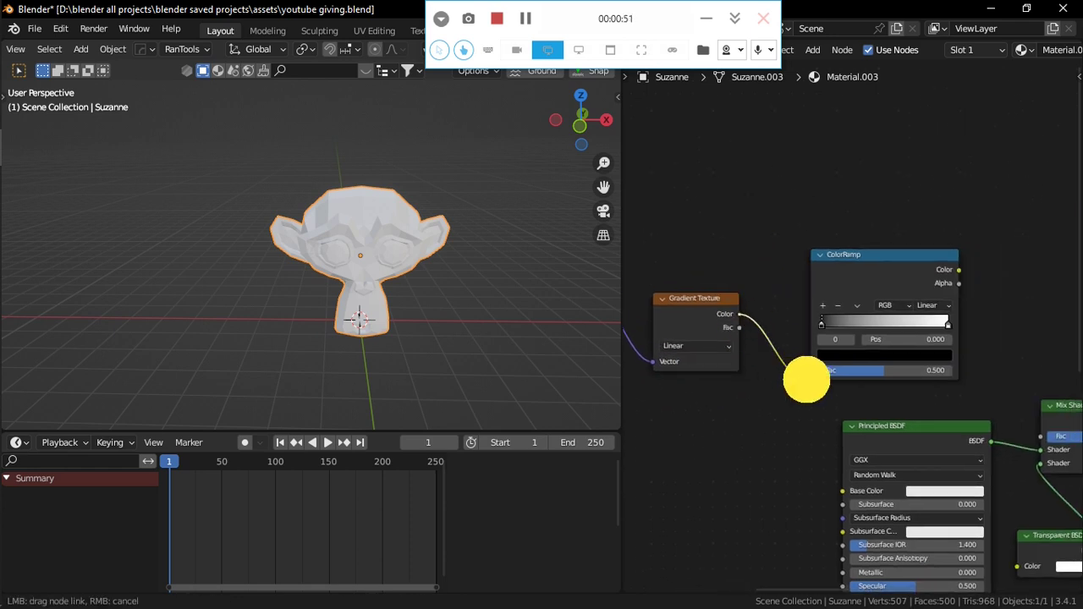
pyautogui.moveTo(898, 388); pyautogui.dragTo(784, 380, button='middle')
pyautogui.moveTo(845, 262); pyautogui.dragTo(926, 427)
pyautogui.moveTo(551, 313); pyautogui.dragTo(450, 298, button='middle')
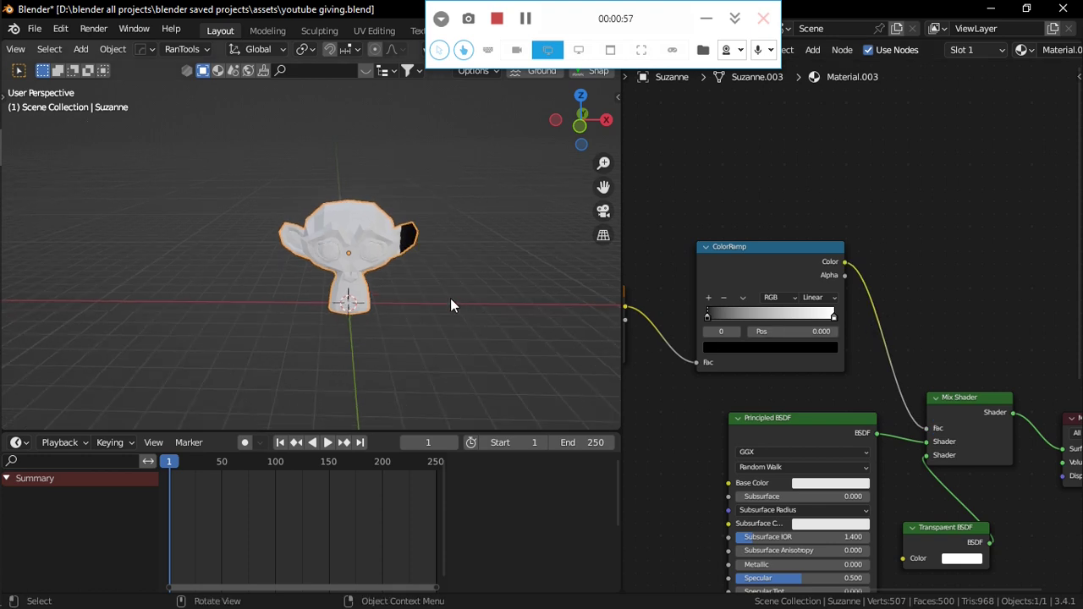
pyautogui.hotkey('shift', 'a')
pyautogui.moveTo(331, 365)
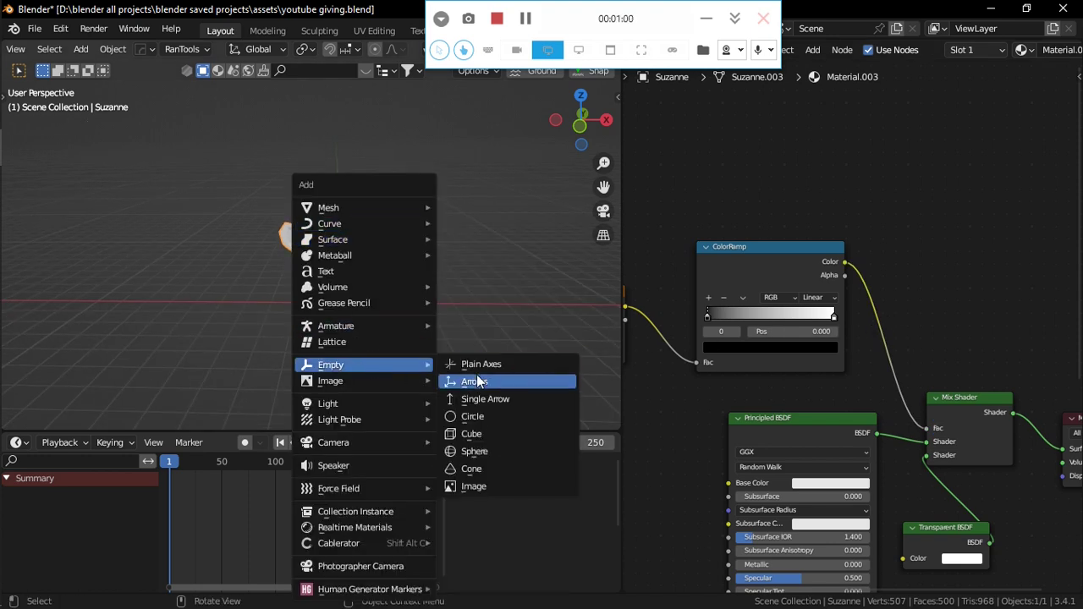
# Add a plain-axes Empty and set its scale to 10 on all three axes
pyautogui.click(478, 364)
pyautogui.moveTo(476, 375)
pyautogui.mouseDown(button='middle')
pyautogui.moveTo(343, 319)
pyautogui.moveTo(444, 320)
pyautogui.mouseUp(button='middle')
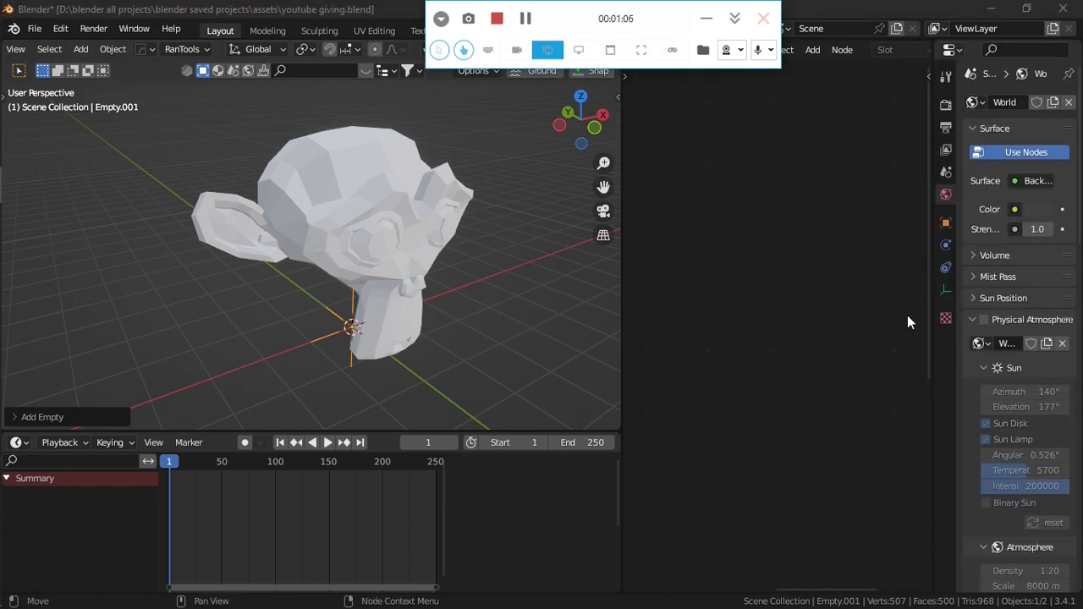
pyautogui.click(945, 229)
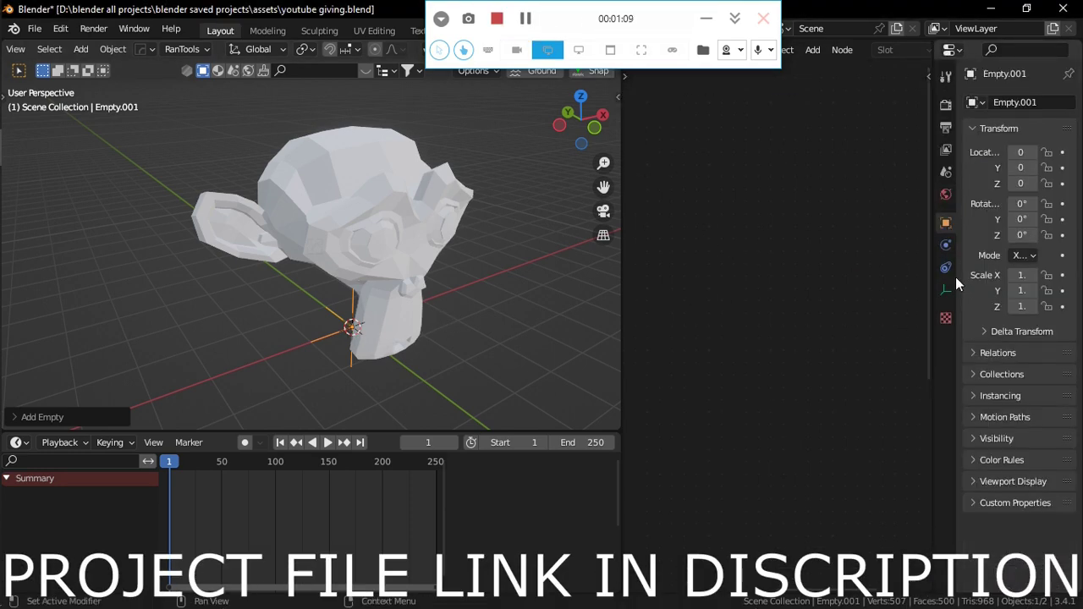
pyautogui.moveTo(934, 274); pyautogui.dragTo(889, 274)
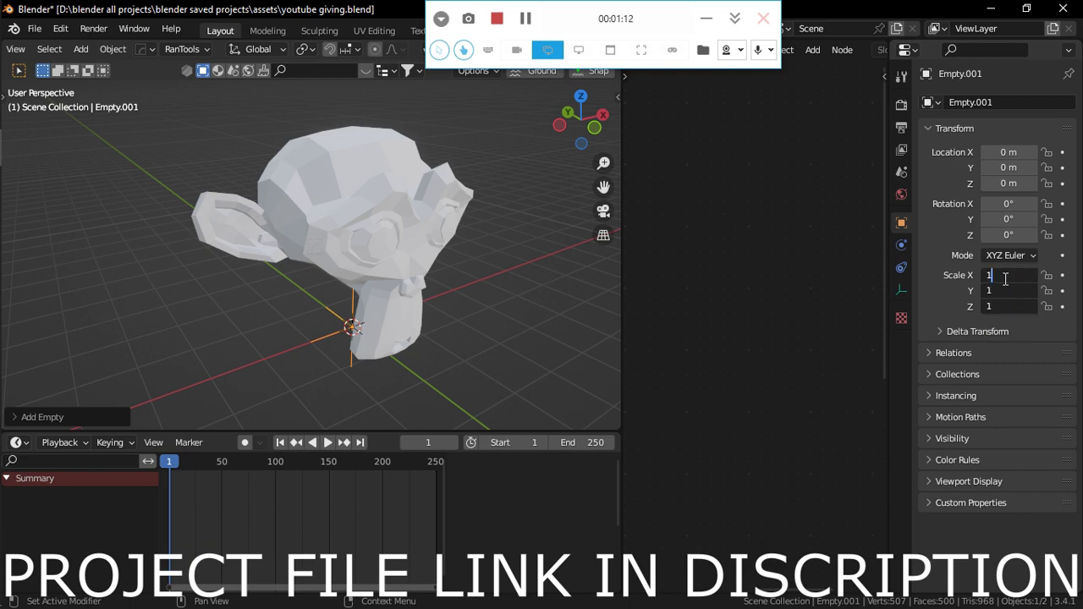
pyautogui.write('10')
pyautogui.press('Return')
# Apply the Empty's scale so it reads 1
pyautogui.moveTo(501, 284); pyautogui.dragTo(443, 258, button='middle')
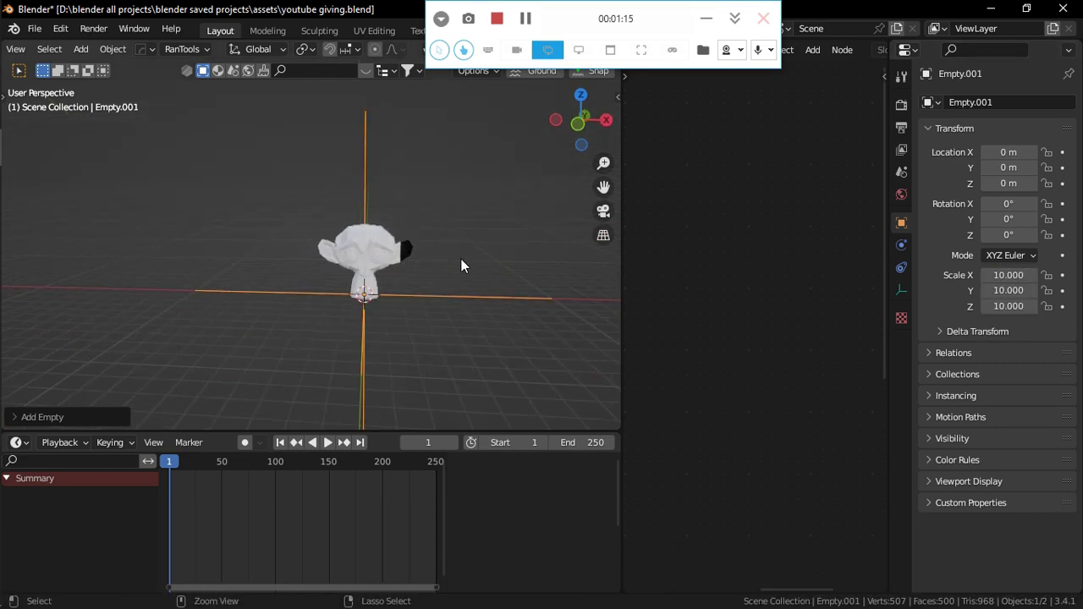
pyautogui.hotkey('ctrl', 'a')
pyautogui.click(391, 290)
pyautogui.moveTo(385, 275)
pyautogui.mouseDown(button='middle')
pyautogui.moveTo(508, 297)
pyautogui.moveTo(439, 252)
pyautogui.mouseUp(button='middle')
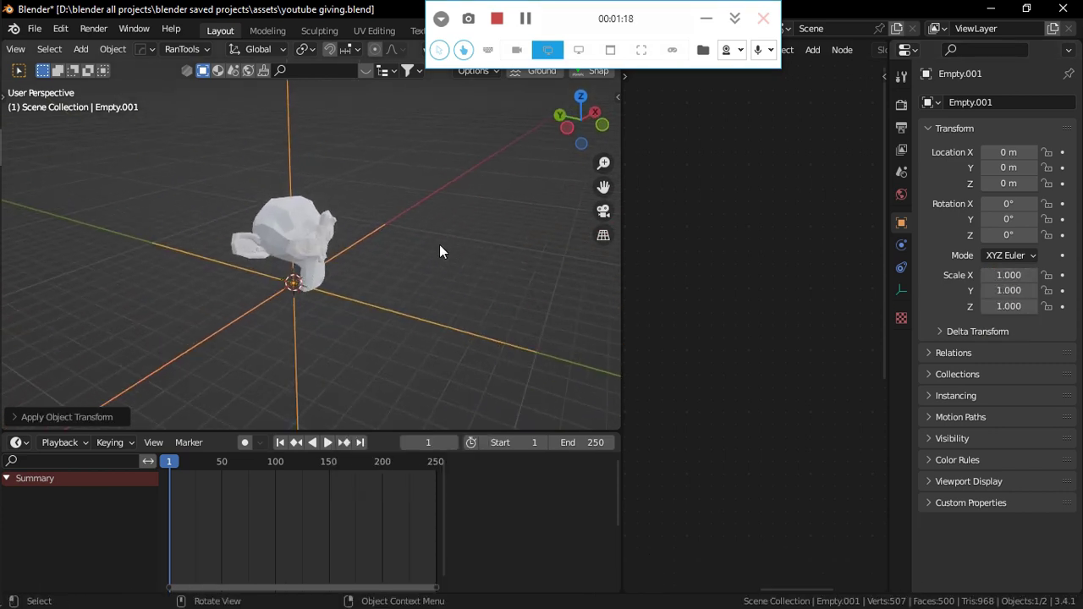
pyautogui.keyDown('shift'); pyautogui.moveTo(423, 127); pyautogui.dragTo(413, 237, button='middle'); pyautogui.keyUp('shift')
# Select Suzanne, set her Texture Coordinate node's Object to Empty.001, and show Material Properties
pyautogui.click(286, 320)
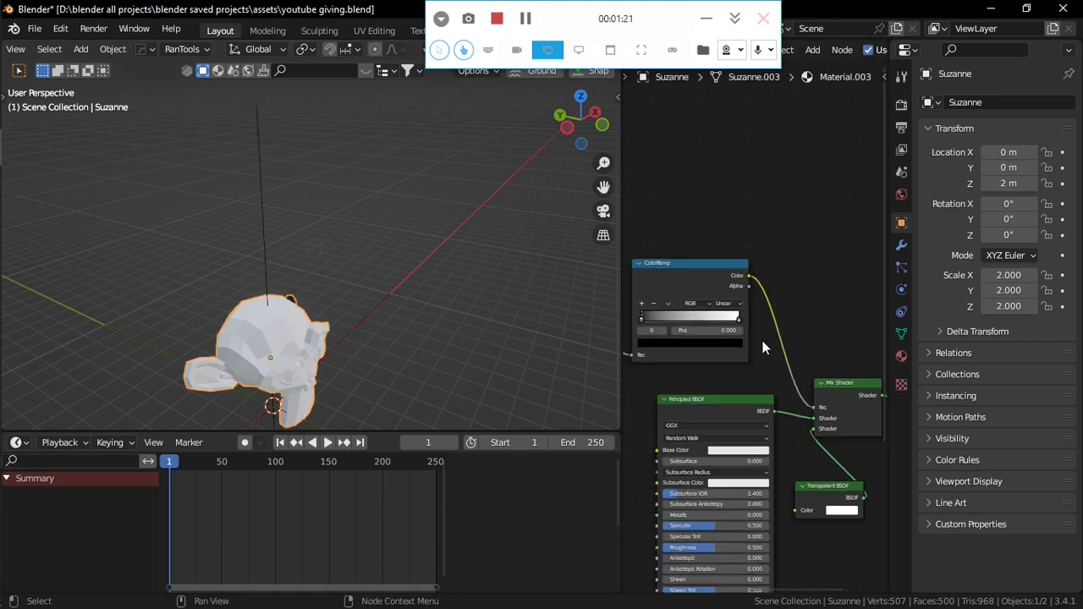
pyautogui.moveTo(763, 348); pyautogui.dragTo(699, 378, button='middle')
pyautogui.scroll(2, 787, 320)
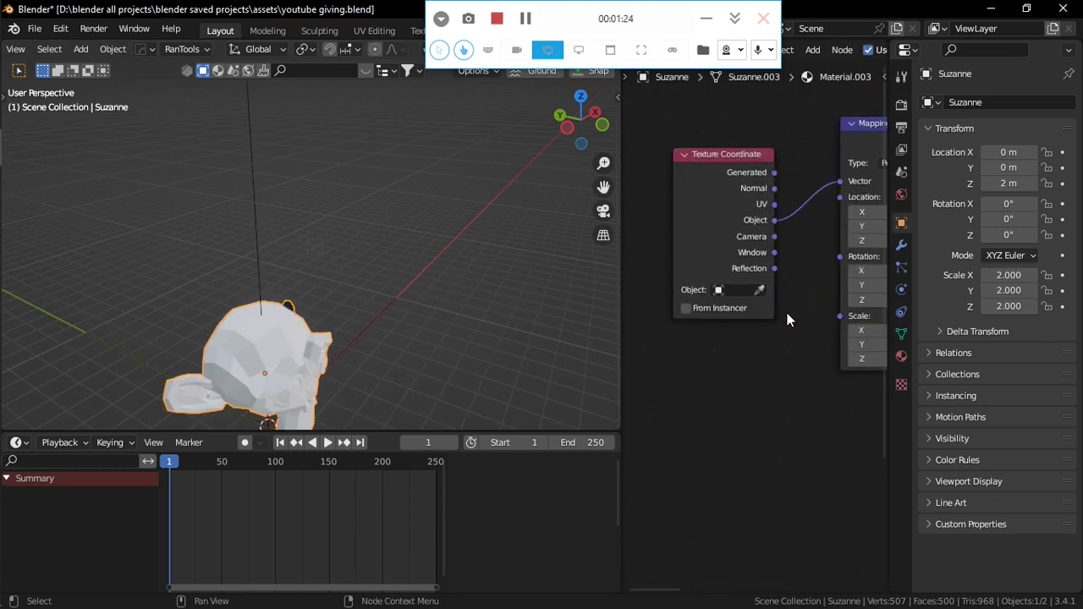
pyautogui.click(254, 195)
pyautogui.click(901, 358)
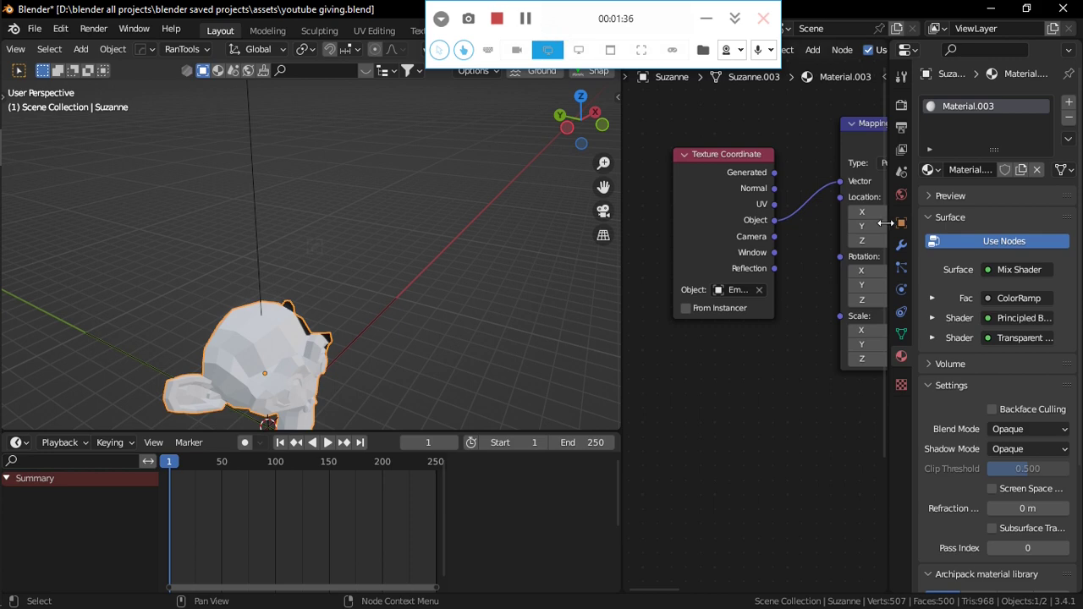
# Set Suzanne's material blend mode to Alpha Blend with backface culling on
pyautogui.click(998, 427)
pyautogui.click(1016, 500)
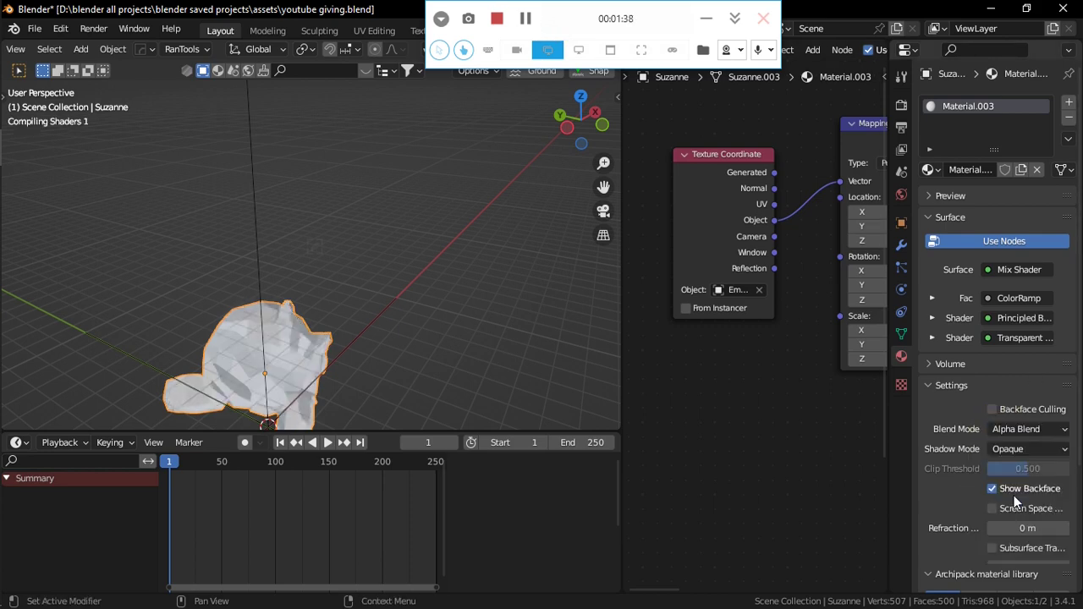
pyautogui.click(992, 410)
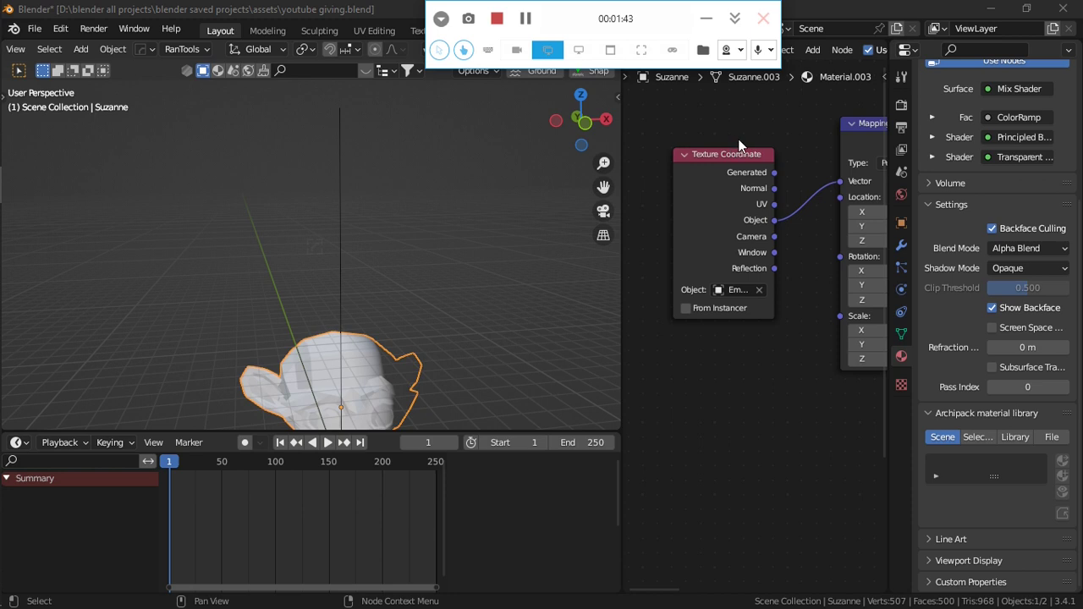
# Enable Bloom in the Eevee Render Properties
pyautogui.click(902, 104)
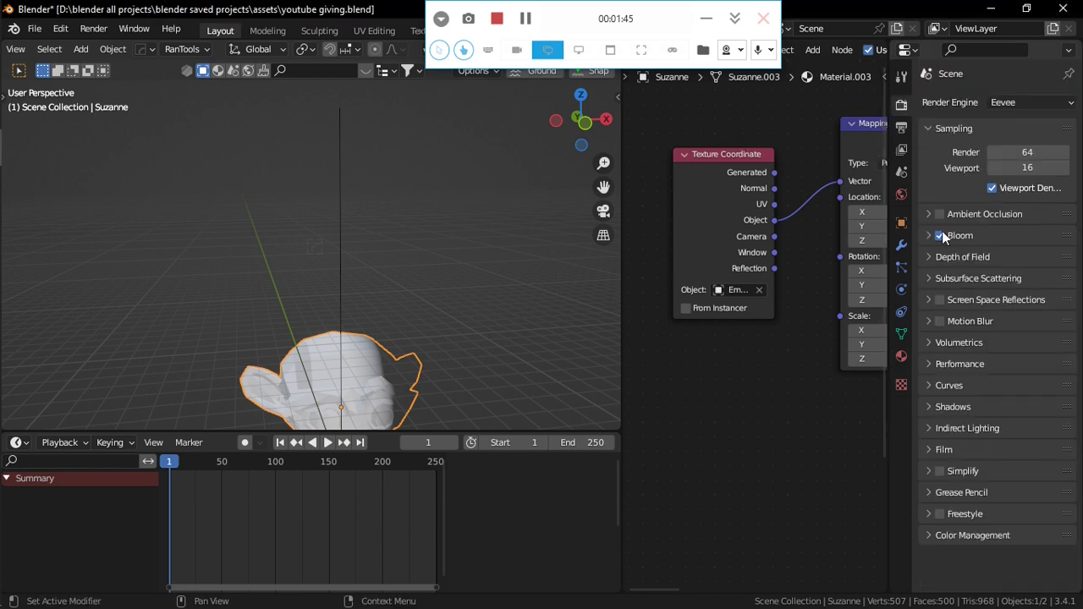
pyautogui.scroll(-2, 330, 356)
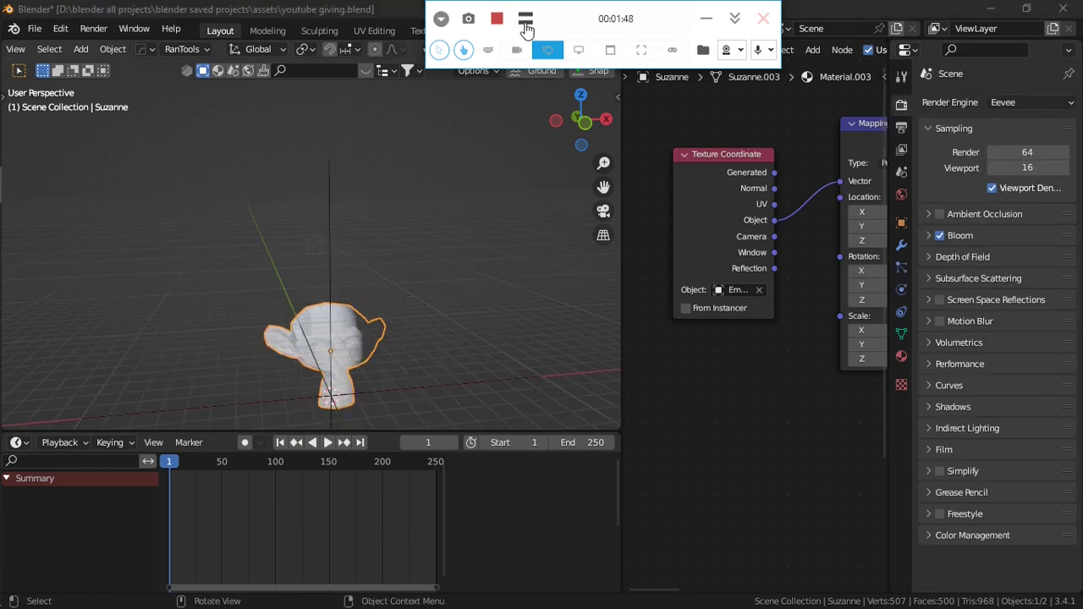
pyautogui.scroll(-2, 774, 421)
pyautogui.moveTo(774, 421)
pyautogui.mouseDown(button='middle')
pyautogui.moveTo(649, 344)
pyautogui.moveTo(603, 333)
pyautogui.mouseUp(button='middle')
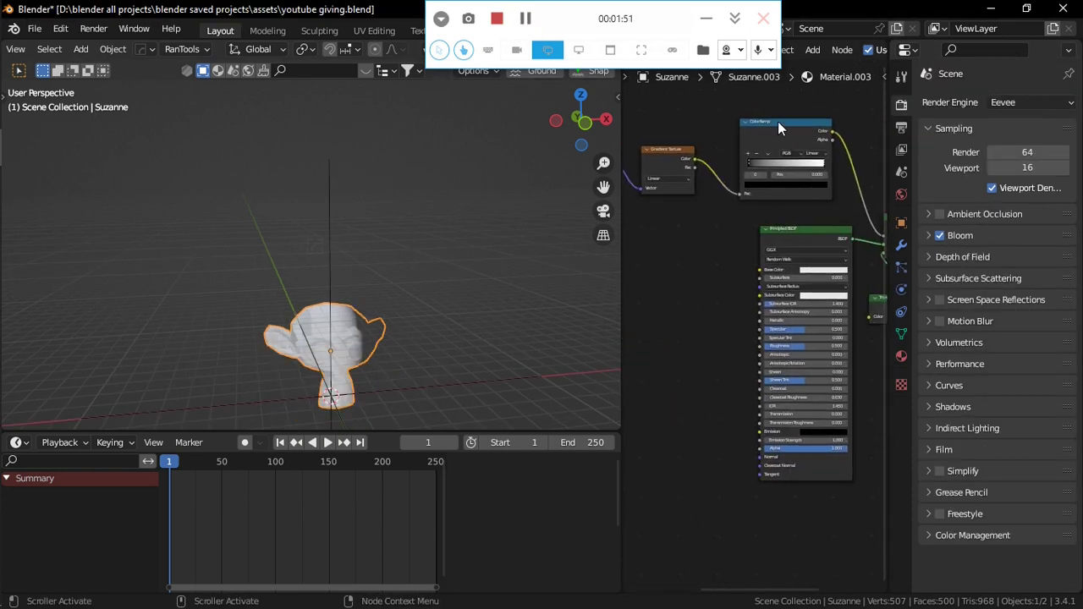
# Duplicate the ColorRamp below the original and link its Color to Principled BSDF Emission
pyautogui.click(778, 122)
pyautogui.moveTo(730, 312); pyautogui.dragTo(749, 288, button='middle')
pyautogui.hotkey('shift', 'd')
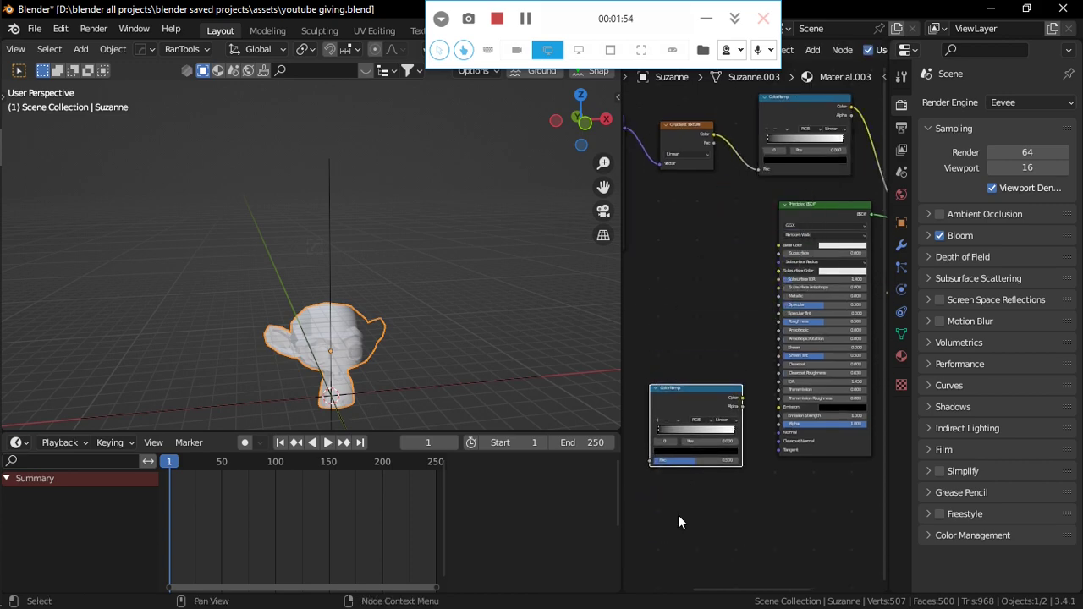
pyautogui.click(678, 515)
pyautogui.scroll(2, 741, 442)
pyautogui.moveTo(738, 424); pyautogui.dragTo(786, 438)
pyautogui.scroll(-1, 737, 230)
pyautogui.moveTo(737, 230); pyautogui.dragTo(798, 265, button='middle')
# Feed the Gradient Texture Color into the new ramp's Fac
pyautogui.click(784, 152)
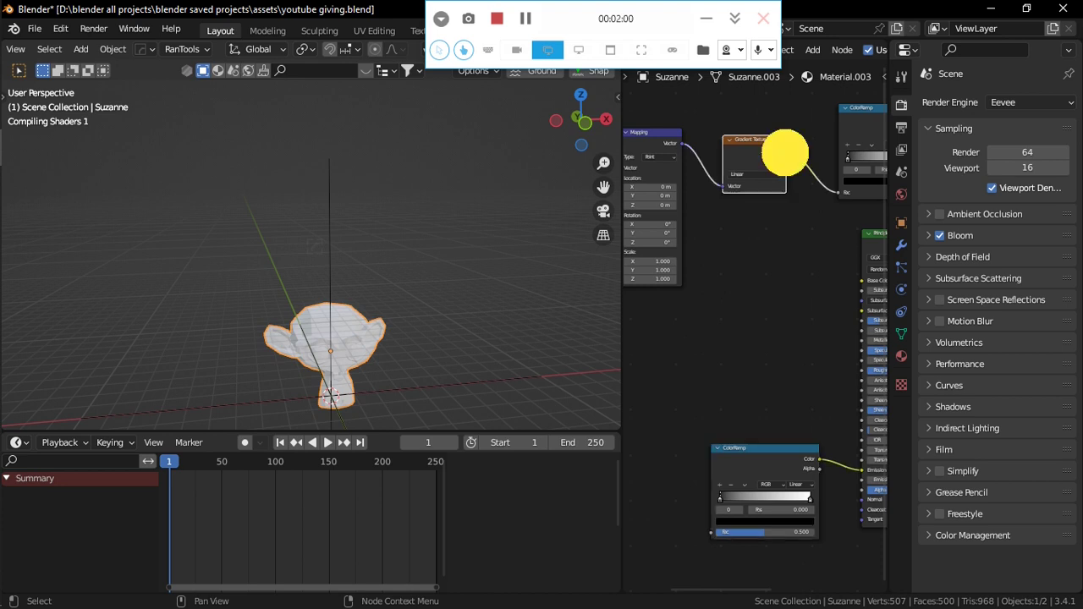
pyautogui.moveTo(785, 153)
pyautogui.mouseDown()
pyautogui.moveTo(692, 535)
pyautogui.moveTo(707, 529)
pyautogui.mouseUp()
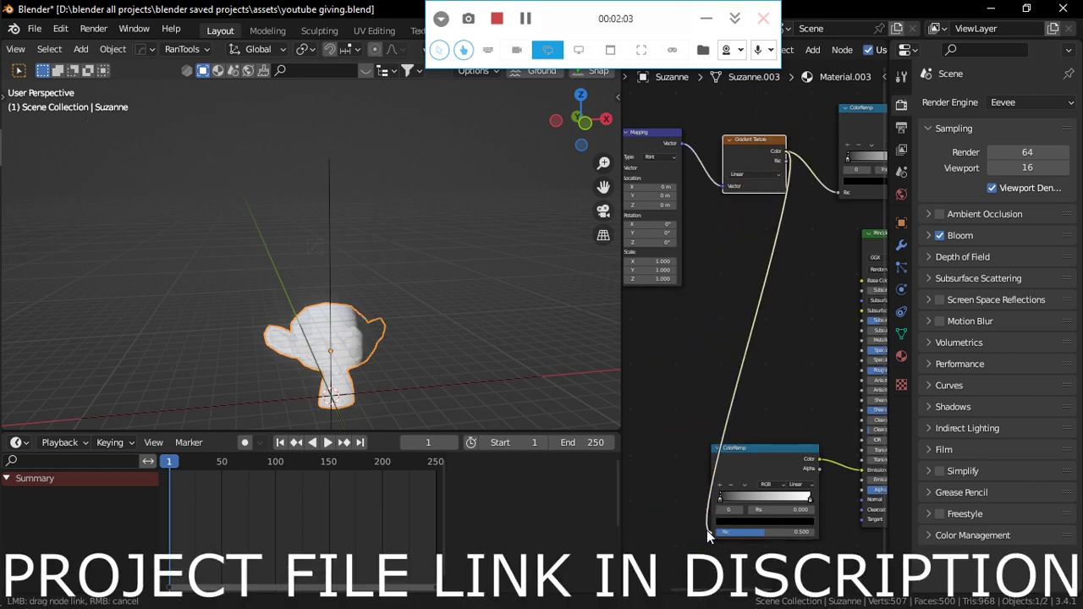
pyautogui.scroll(1, 774, 312)
pyautogui.scroll(2, 805, 387)
pyautogui.scroll(1, 752, 324)
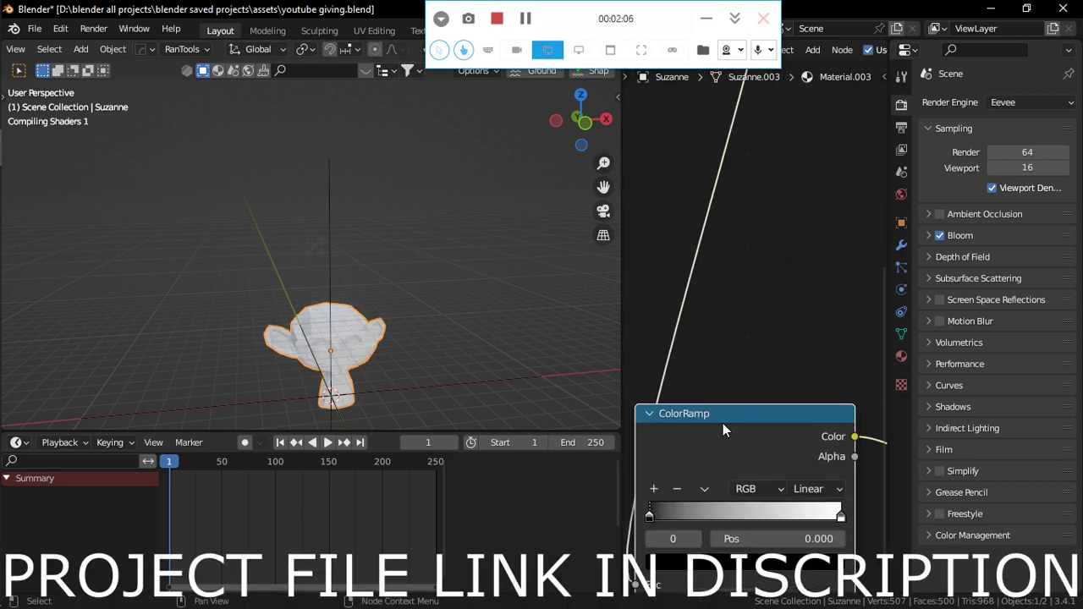
# Label the new ColorRamp 'emission controller'
pyautogui.press('F2')
pyautogui.write('emission cont')
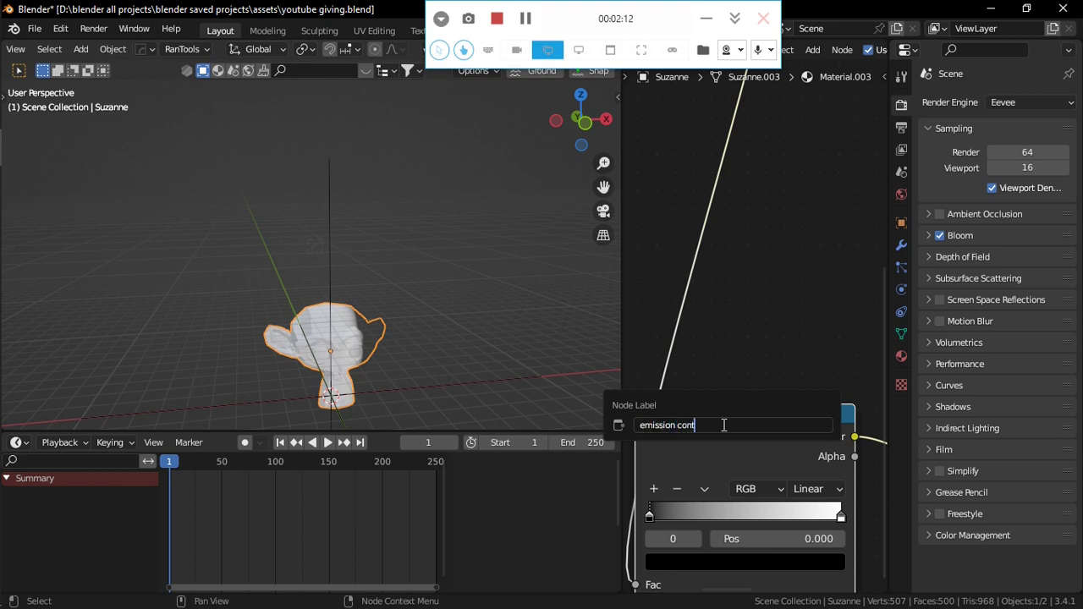
pyautogui.write('rolle')
pyautogui.press('Return')
pyautogui.scroll(-2, 723, 425)
pyautogui.scroll(-2, 806, 354)
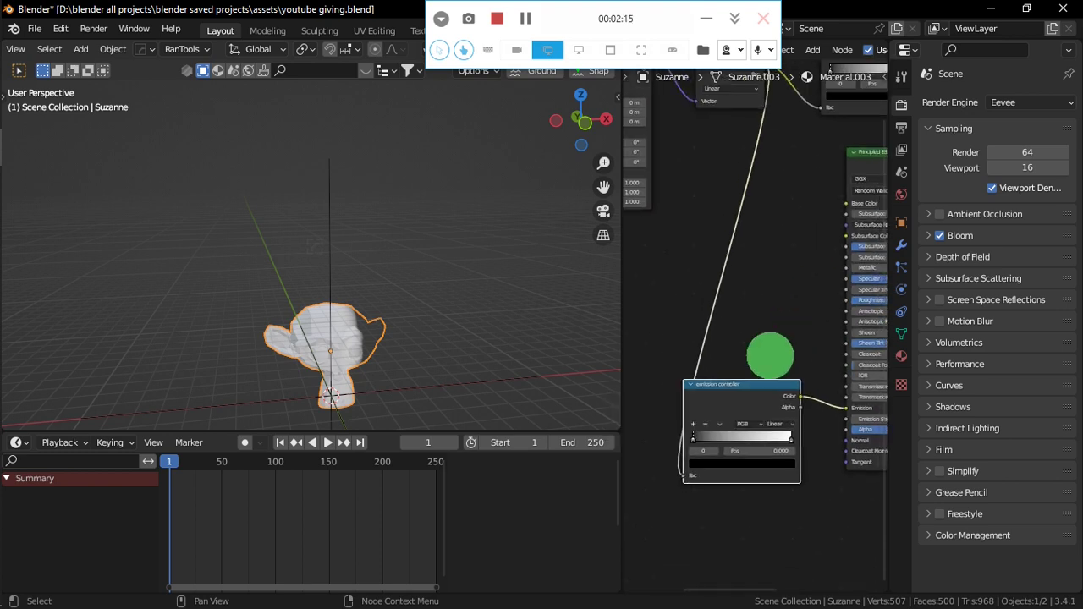
pyautogui.hotkey('ctrl', 'z')
pyautogui.scroll(1, 746, 227)
pyautogui.scroll(1, 747, 224)
# Label the original ColorRamp 'emission size controller'
pyautogui.press('F2')
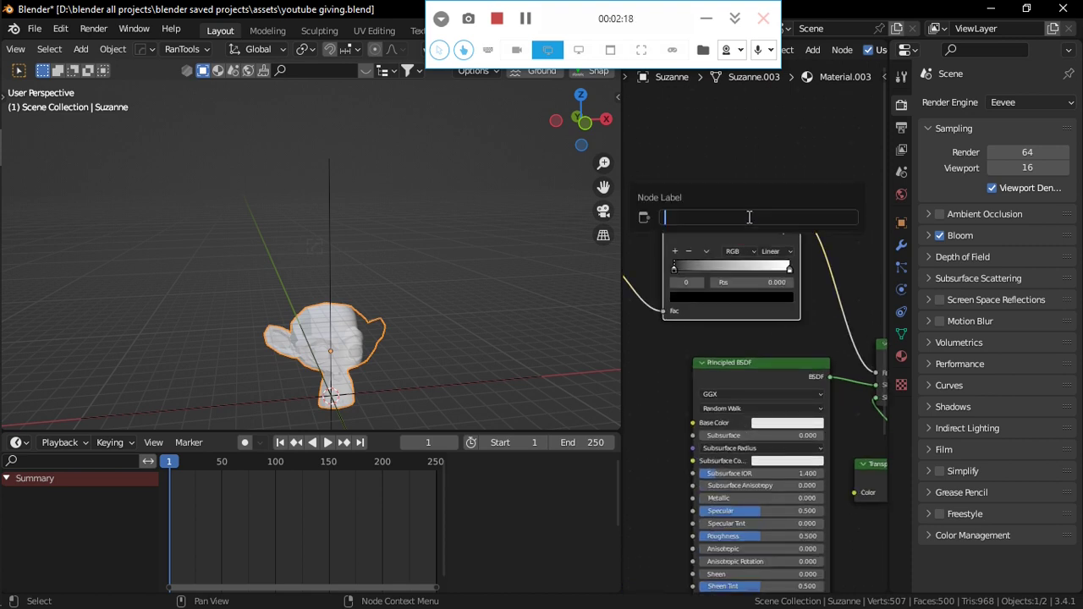
pyautogui.write('emission size controller')
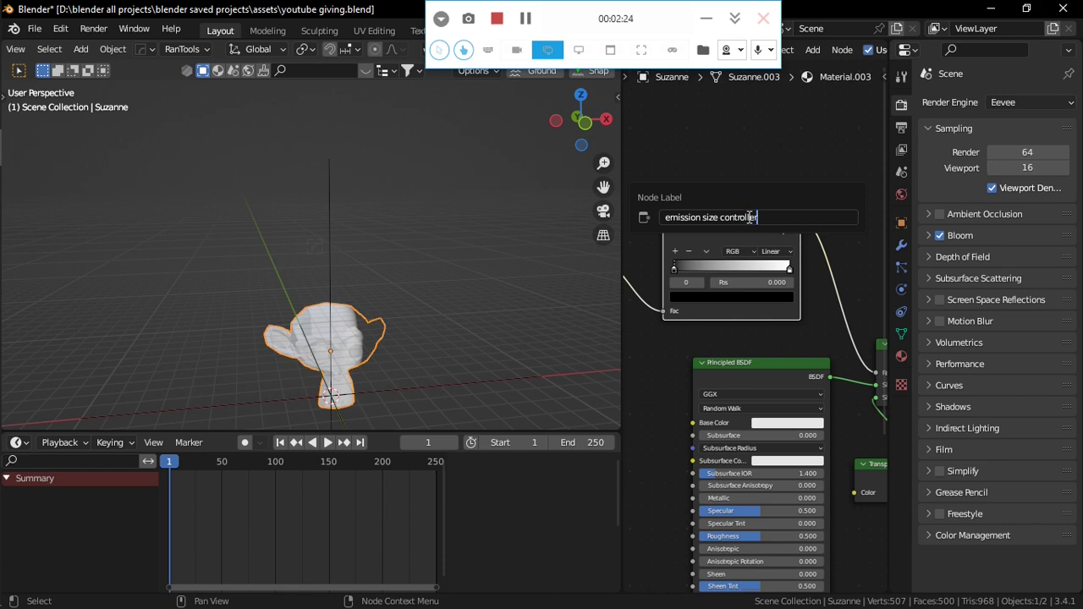
pyautogui.press('Return')
# Set the Principled BSDF Emission Strength to 100
pyautogui.scroll(2, 753, 411)
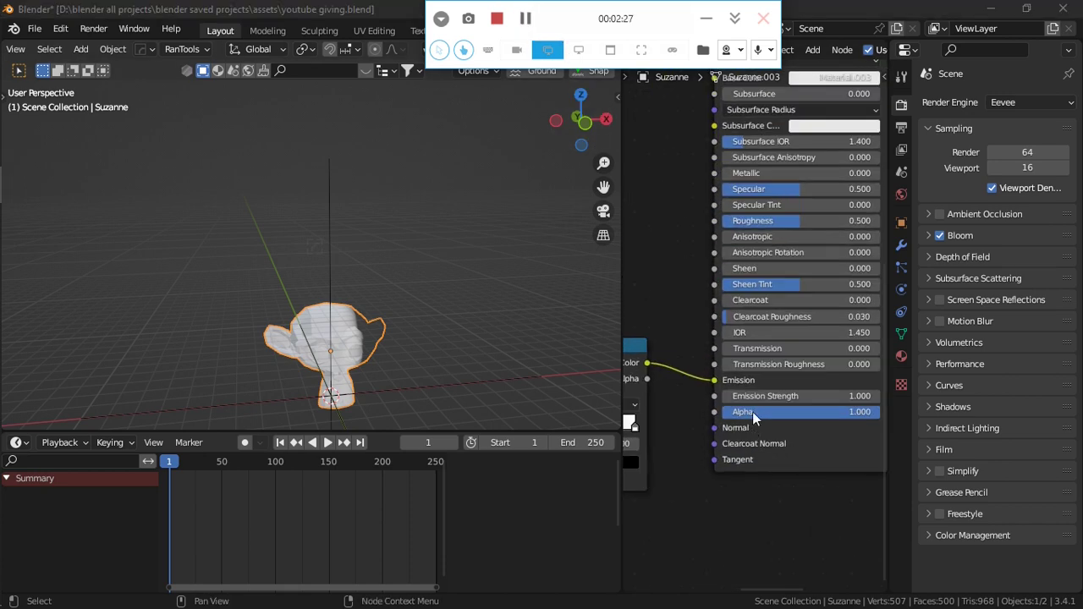
pyautogui.click(761, 398)
pyautogui.press('Return')
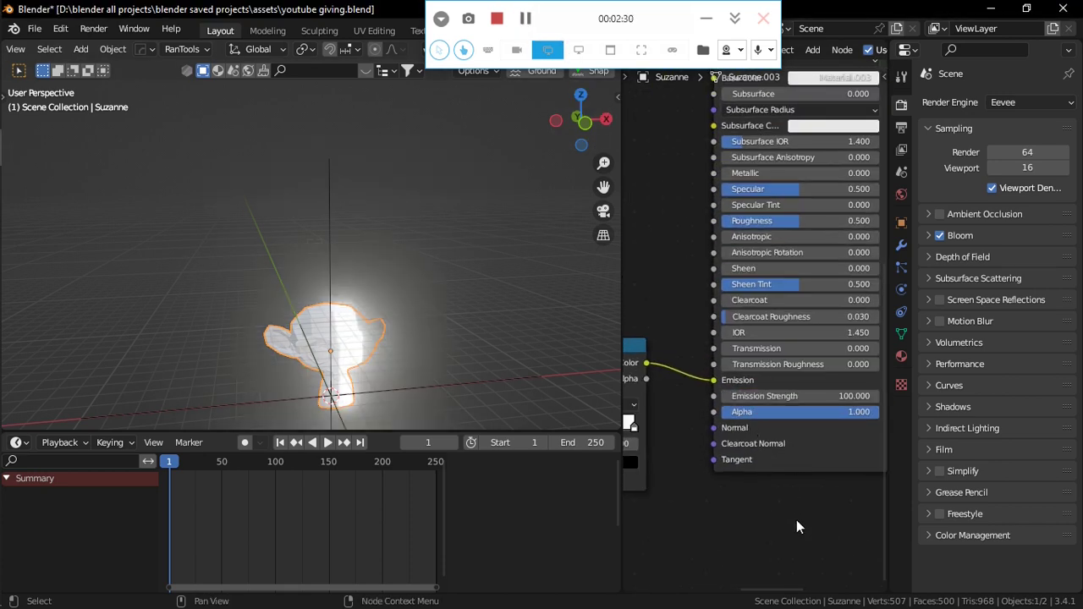
pyautogui.scroll(-2, 796, 520)
pyautogui.scroll(-2, 792, 515)
pyautogui.scroll(-2, 771, 491)
pyautogui.scroll(2, 779, 339)
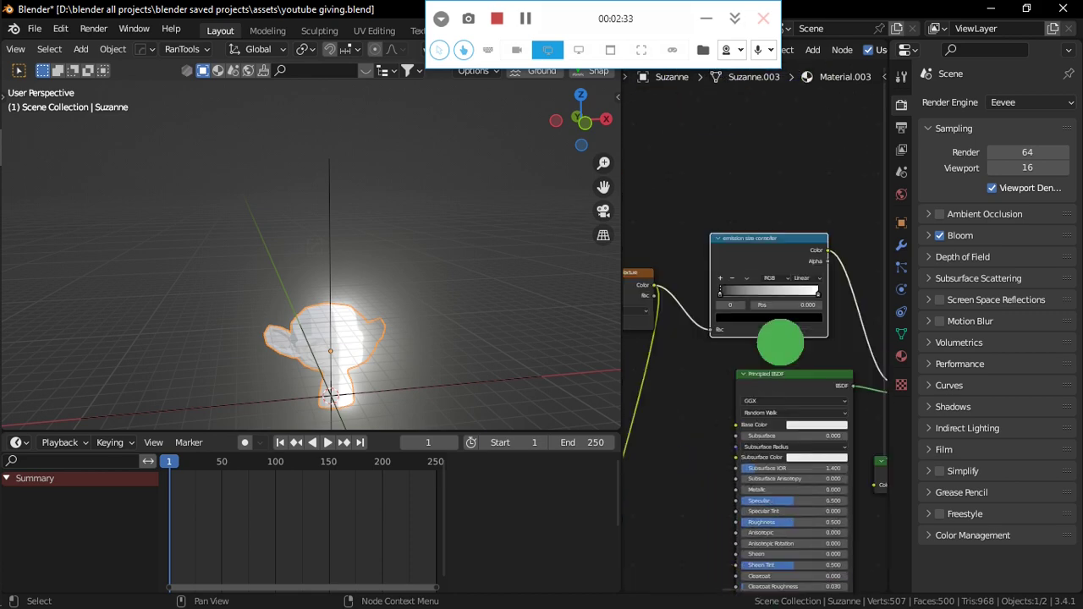
pyautogui.scroll(2, 809, 279)
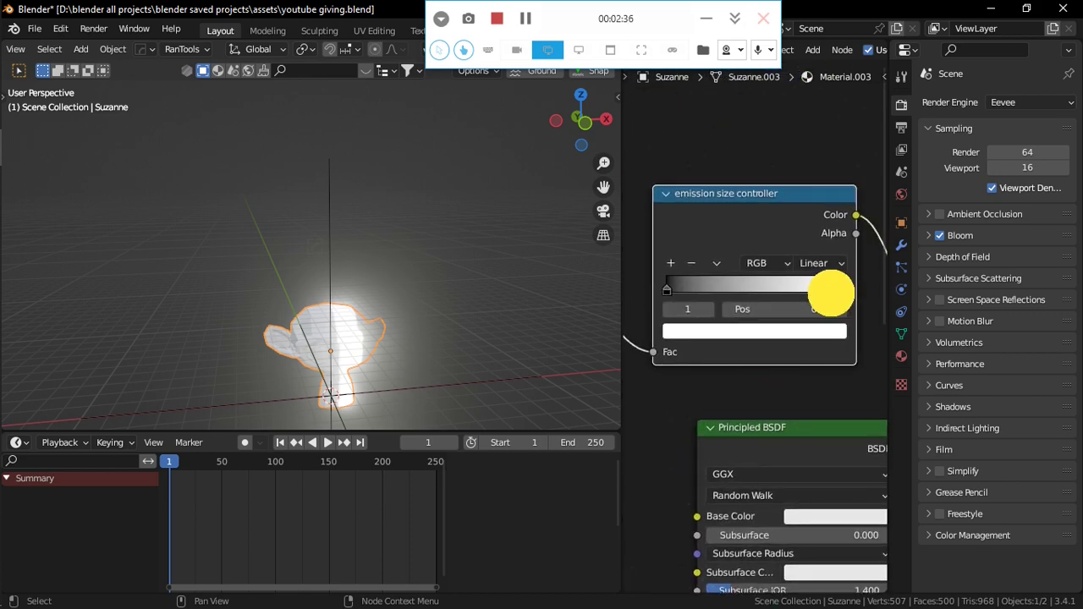
# Slide the emission size controller's white stop left to about 0.209
pyautogui.moveTo(831, 292); pyautogui.dragTo(805, 292)
pyautogui.scroll(3, 450, 370)
pyautogui.moveTo(450, 370); pyautogui.dragTo(459, 305, button='middle')
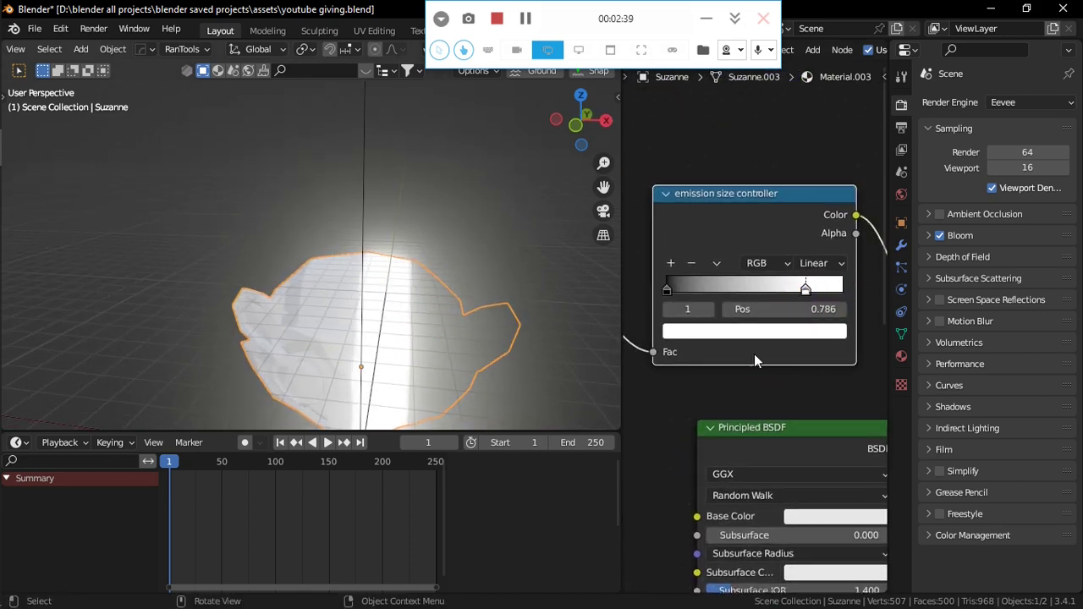
pyautogui.moveTo(808, 292); pyautogui.dragTo(701, 292)
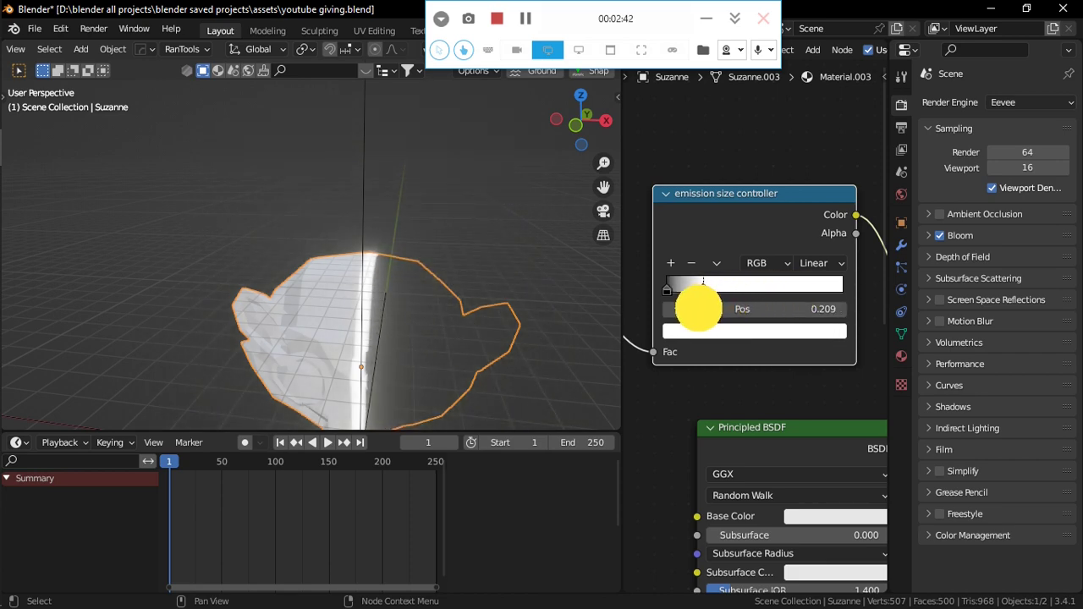
pyautogui.moveTo(474, 321)
pyautogui.mouseDown(button='middle')
pyautogui.moveTo(419, 319)
pyautogui.moveTo(440, 313)
pyautogui.mouseUp(button='middle')
pyautogui.scroll(-3, 875, 283)
pyautogui.scroll(3, 875, 283)
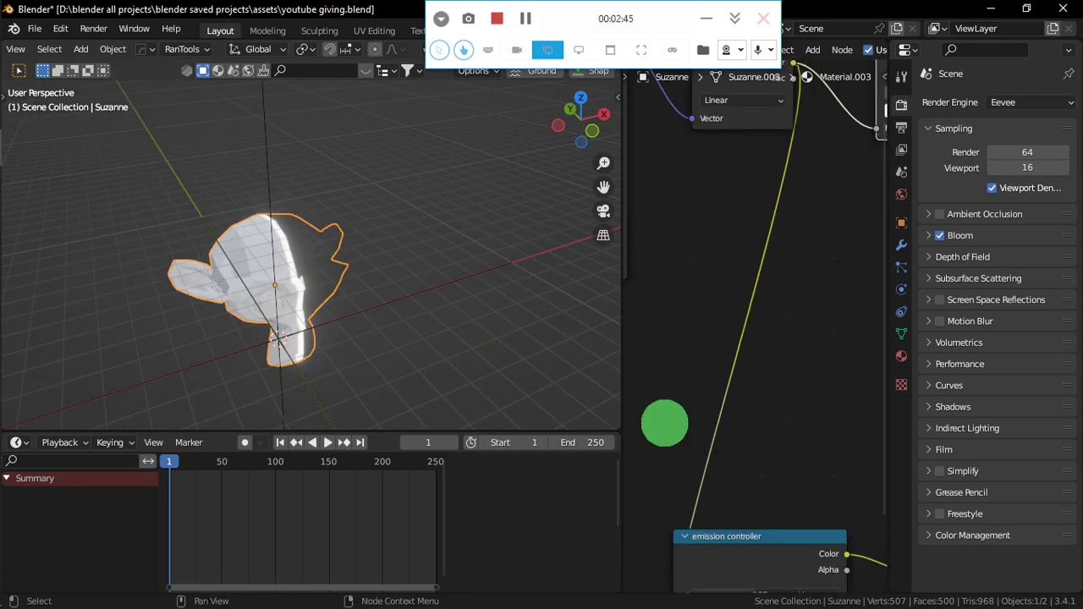
# Turn the emission controller's white ramp stop yellow
pyautogui.moveTo(663, 424); pyautogui.dragTo(691, 209, button='middle')
pyautogui.moveTo(751, 442); pyautogui.dragTo(680, 440, button='middle')
pyautogui.click(779, 385)
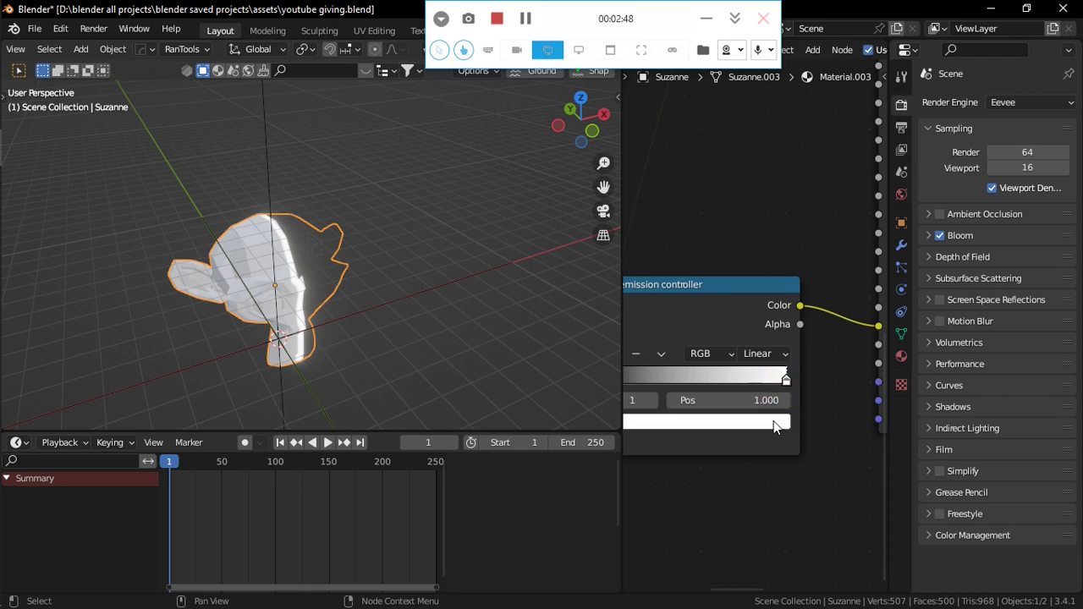
pyautogui.click(776, 431)
pyautogui.click(728, 211)
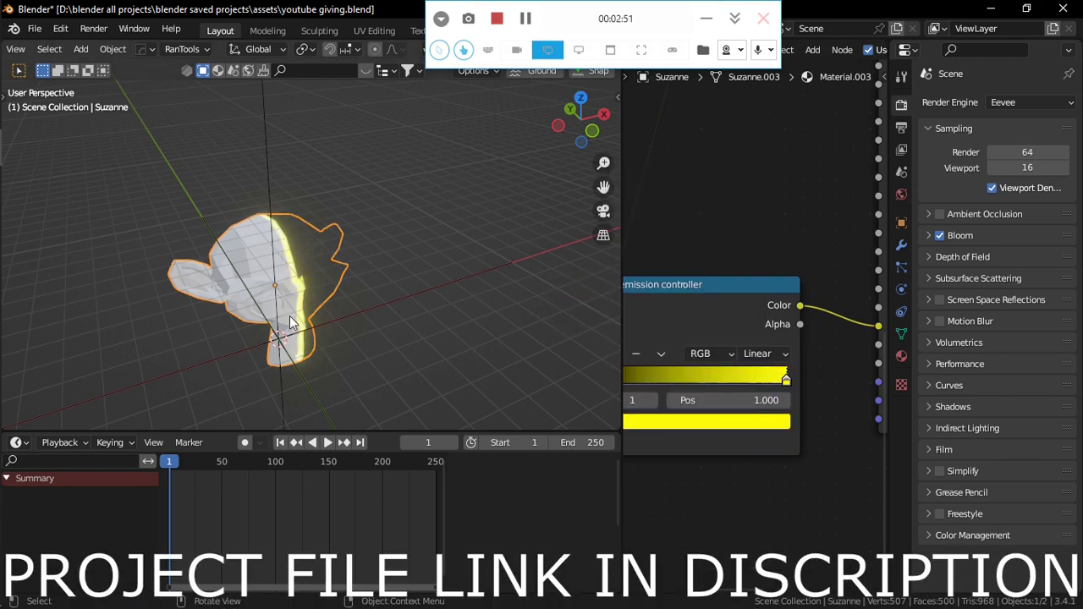
pyautogui.moveTo(711, 258); pyautogui.dragTo(801, 339, button='middle')
pyautogui.moveTo(830, 459); pyautogui.dragTo(798, 334, button='middle')
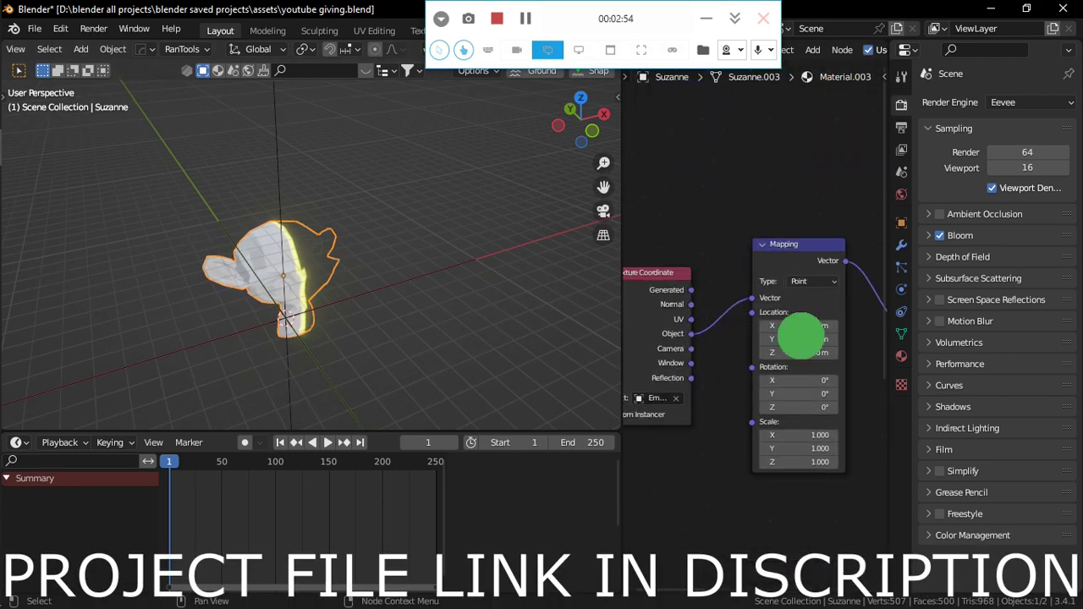
pyautogui.moveTo(713, 225); pyautogui.dragTo(744, 265)
pyautogui.moveTo(876, 381); pyautogui.dragTo(701, 344, button='middle')
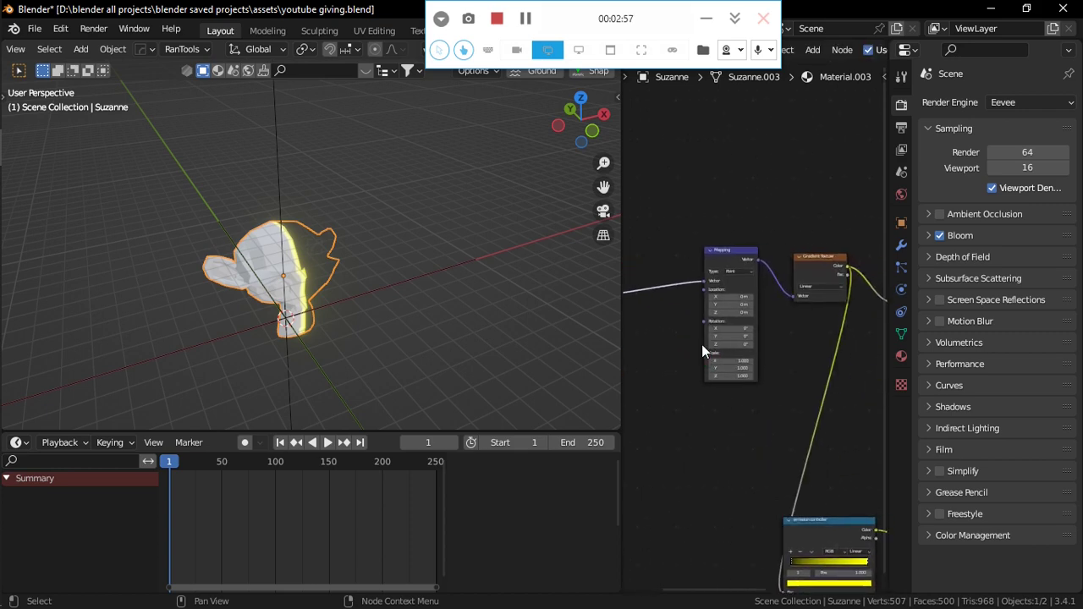
# With Suzanne kept selected, add a Mix node to her shader tree
pyautogui.click(466, 321)
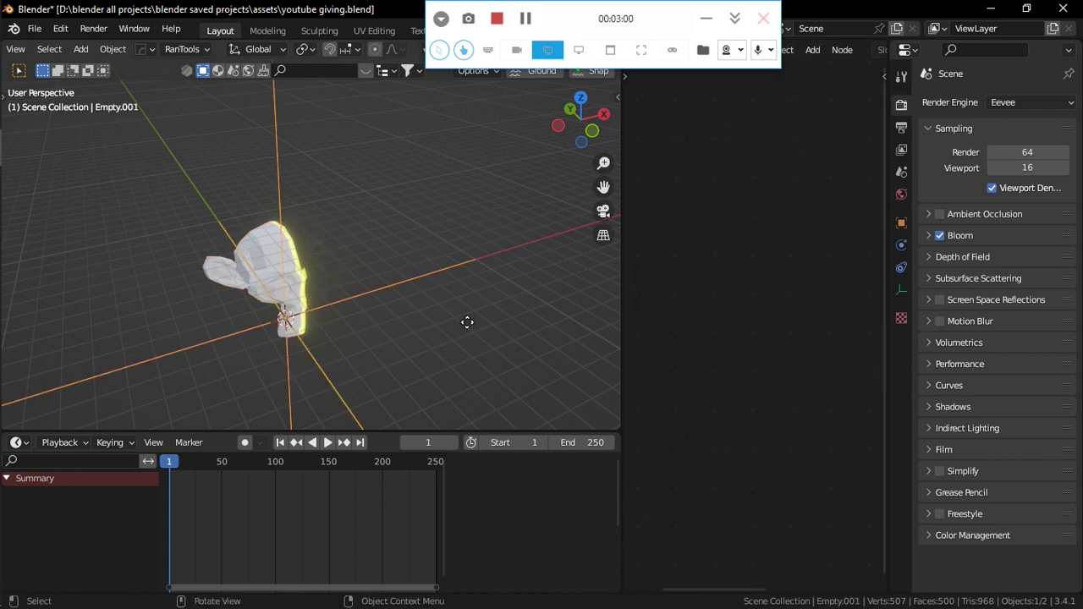
pyautogui.click(491, 323)
pyautogui.hotkey('ctrl', 'z')
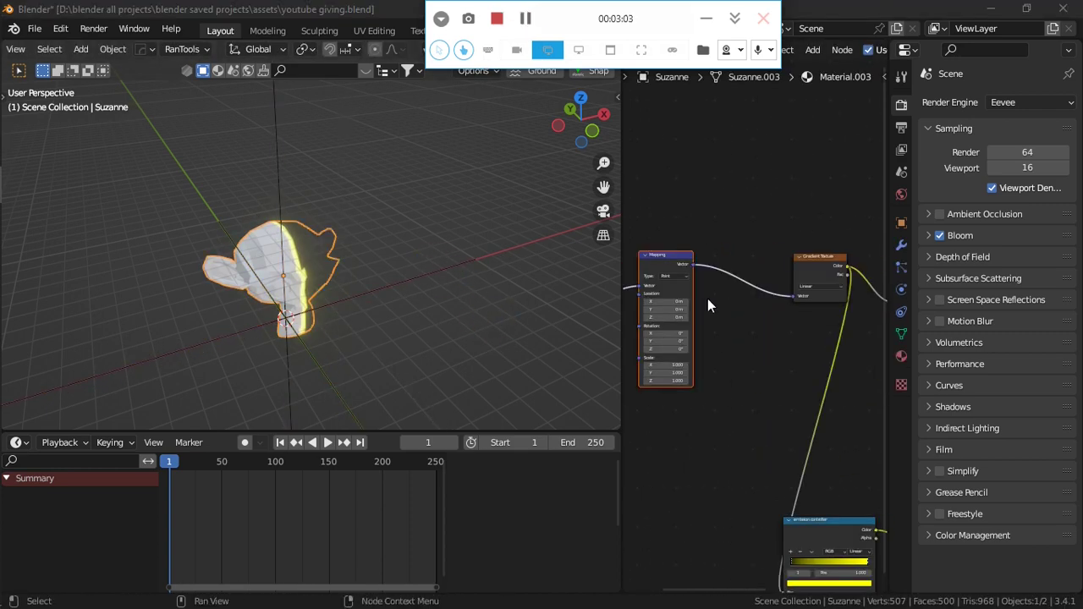
pyautogui.hotkey('shift', 'a')
pyautogui.click(733, 259)
pyautogui.write('mx')
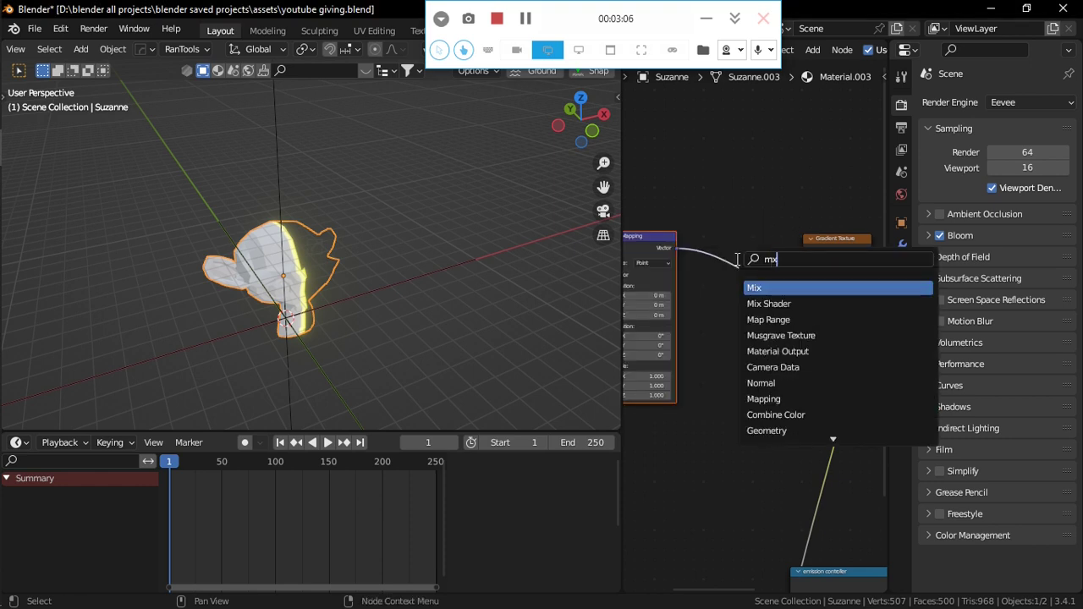
pyautogui.press('Return')
pyautogui.click(692, 350)
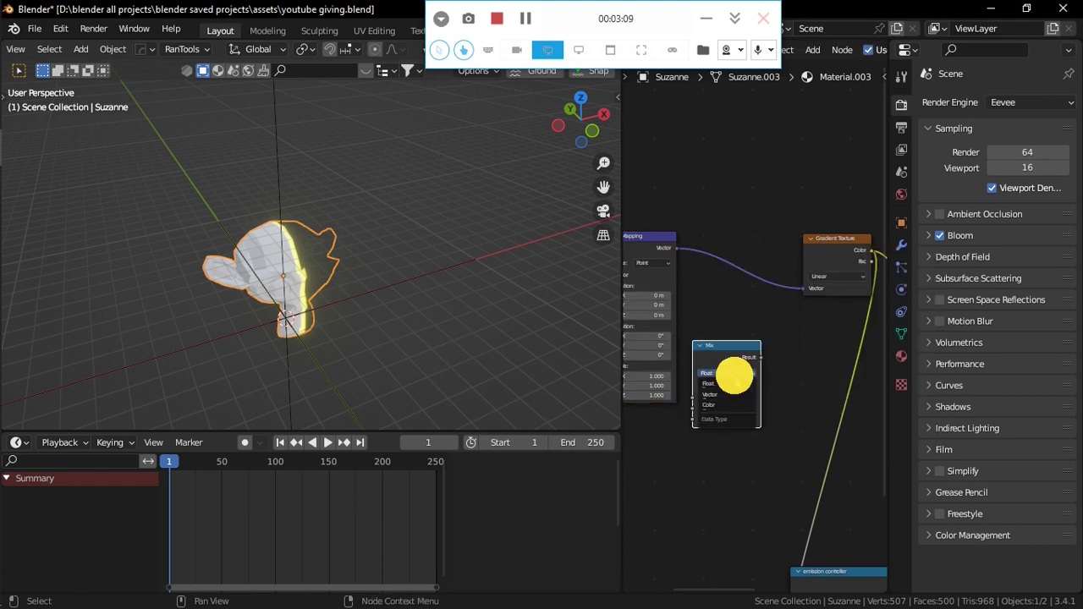
# Set the Mix node to Color and insert it between Mapping and Gradient Texture
pyautogui.scroll(3, 782, 388)
pyautogui.click(699, 413)
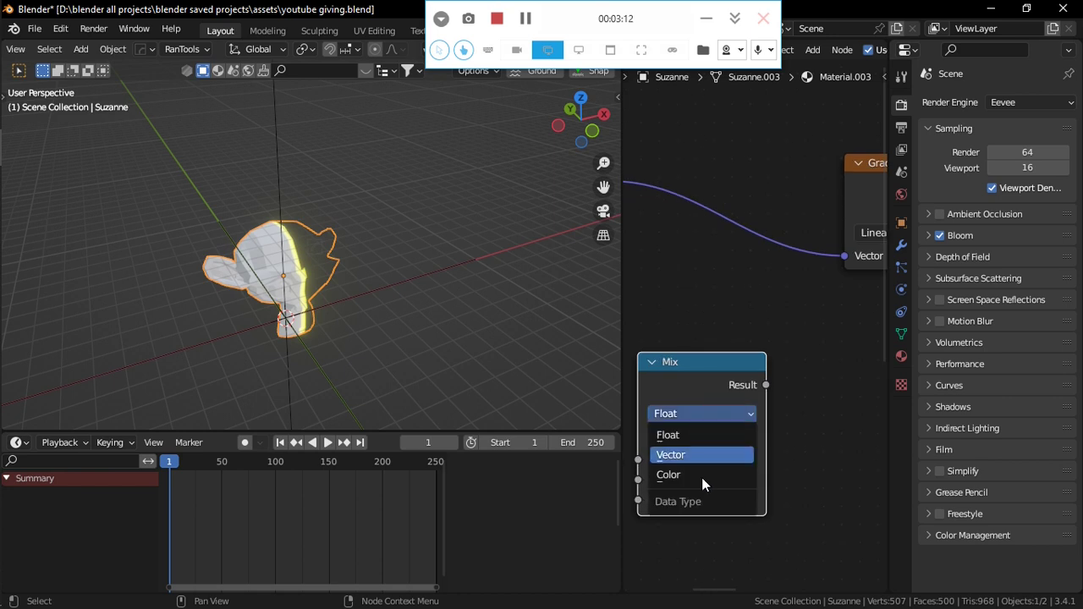
pyautogui.click(702, 480)
pyautogui.moveTo(721, 367); pyautogui.dragTo(769, 205)
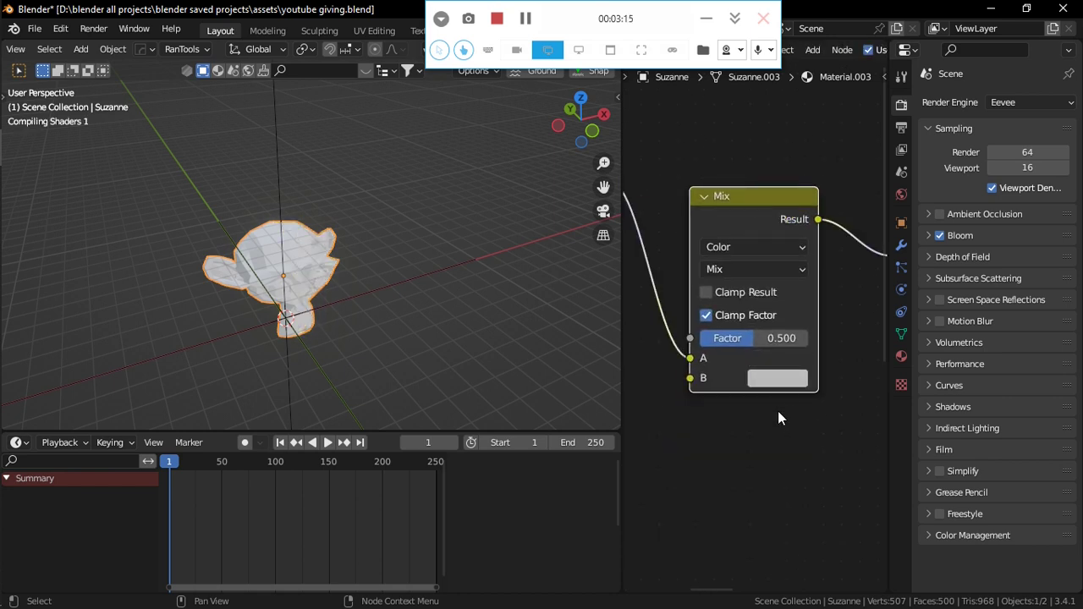
pyautogui.scroll(-3, 777, 414)
pyautogui.keyDown('ctrl'); pyautogui.hscroll(-2, 782, 416); pyautogui.keyUp('ctrl')
pyautogui.scroll(1, 706, 313)
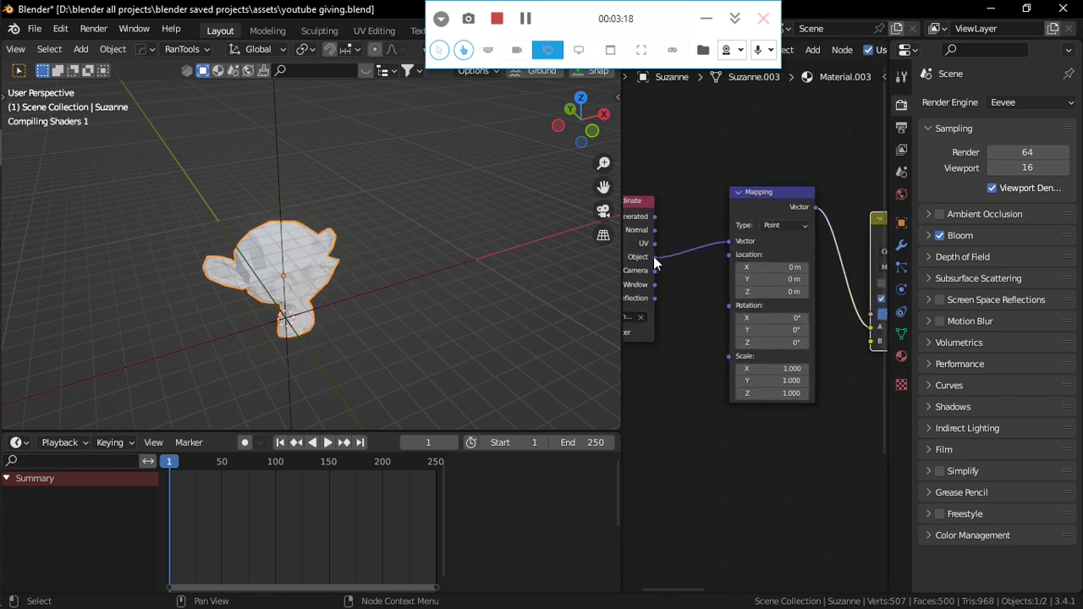
# Link the Texture Coordinate Object output into one of the Mix node's inputs
pyautogui.moveTo(654, 256)
pyautogui.mouseDown()
pyautogui.moveTo(856, 330)
pyautogui.moveTo(708, 299)
pyautogui.mouseUp()
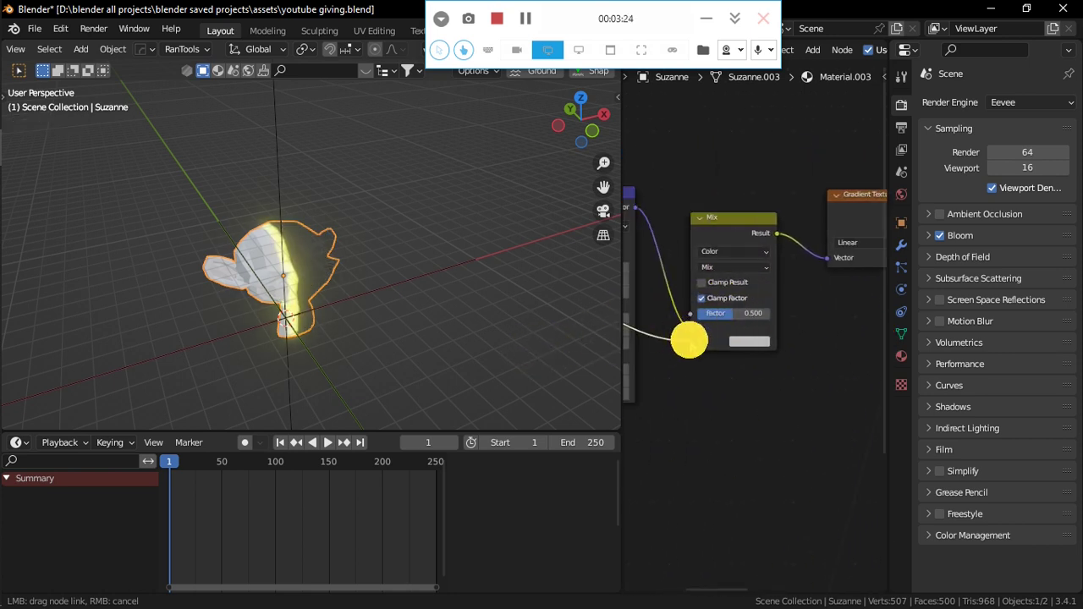
pyautogui.moveTo(681, 292); pyautogui.dragTo(690, 338)
pyautogui.moveTo(703, 394)
pyautogui.mouseDown(button='middle')
pyautogui.moveTo(777, 398)
pyautogui.moveTo(721, 457)
pyautogui.moveTo(749, 461)
pyautogui.moveTo(817, 430)
pyautogui.mouseUp(button='middle')
# Add a Musgrave Texture node between Texture Coordinate and Mapping
pyautogui.hotkey('shift', 'a')
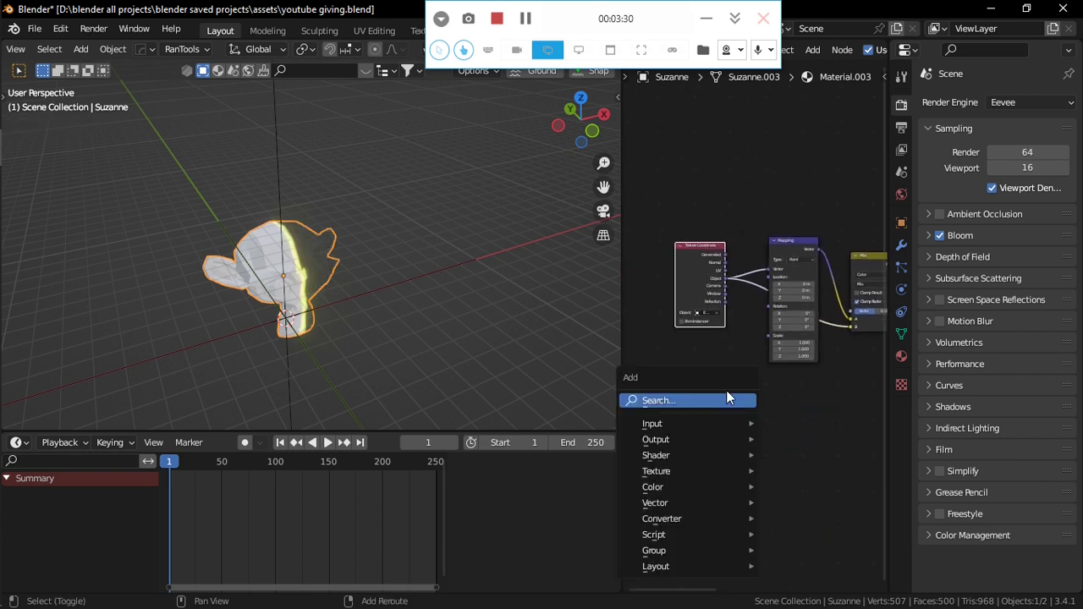
pyautogui.click(729, 396)
pyautogui.write('musgra')
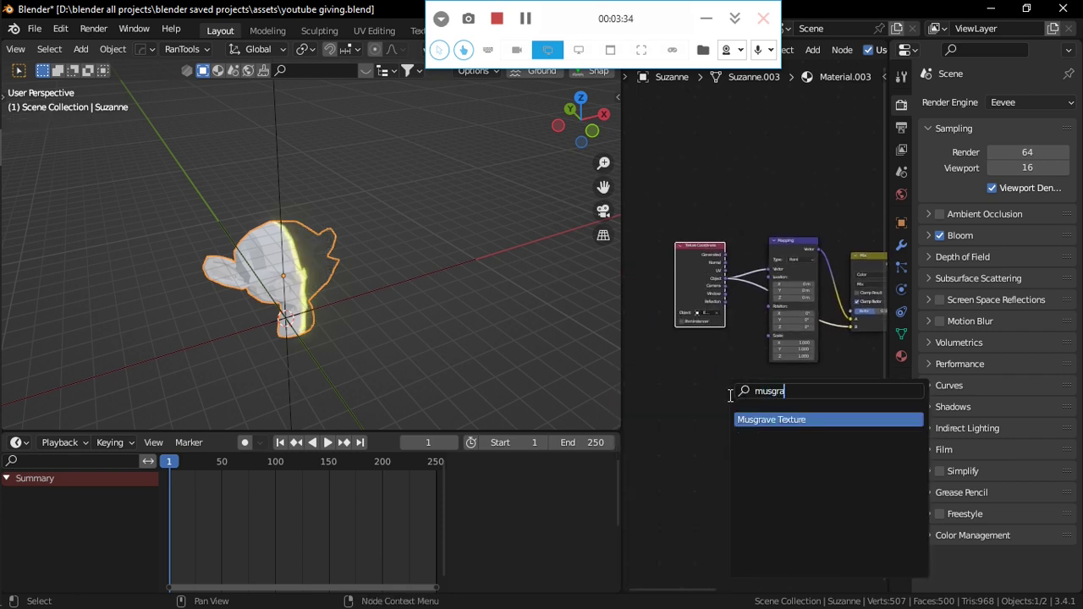
pyautogui.press('Return')
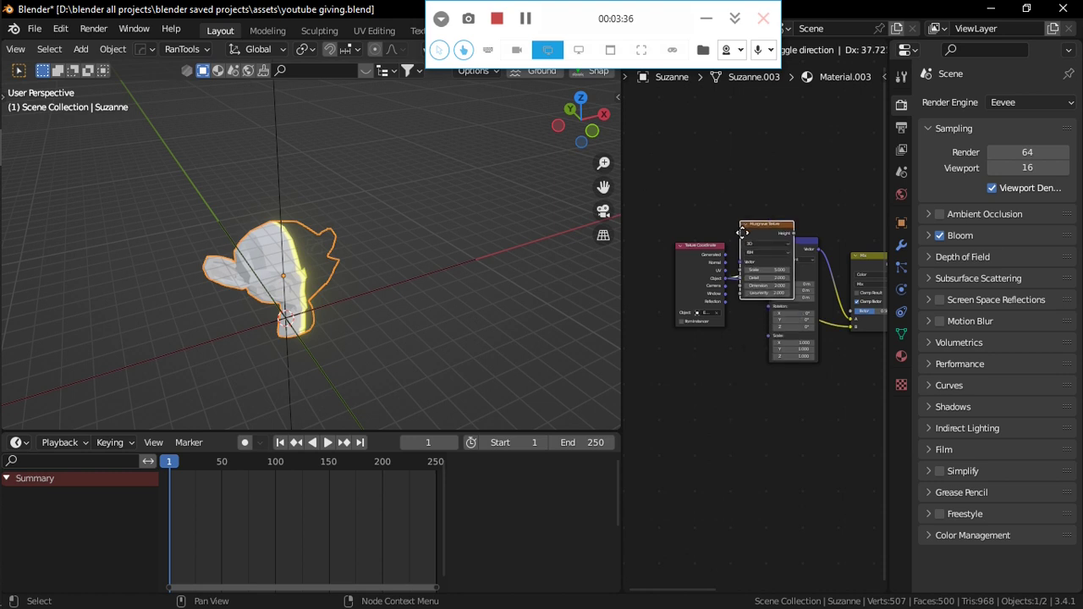
pyautogui.click(759, 203)
pyautogui.scroll(1, 716, 508)
pyautogui.scroll(2, 749, 330)
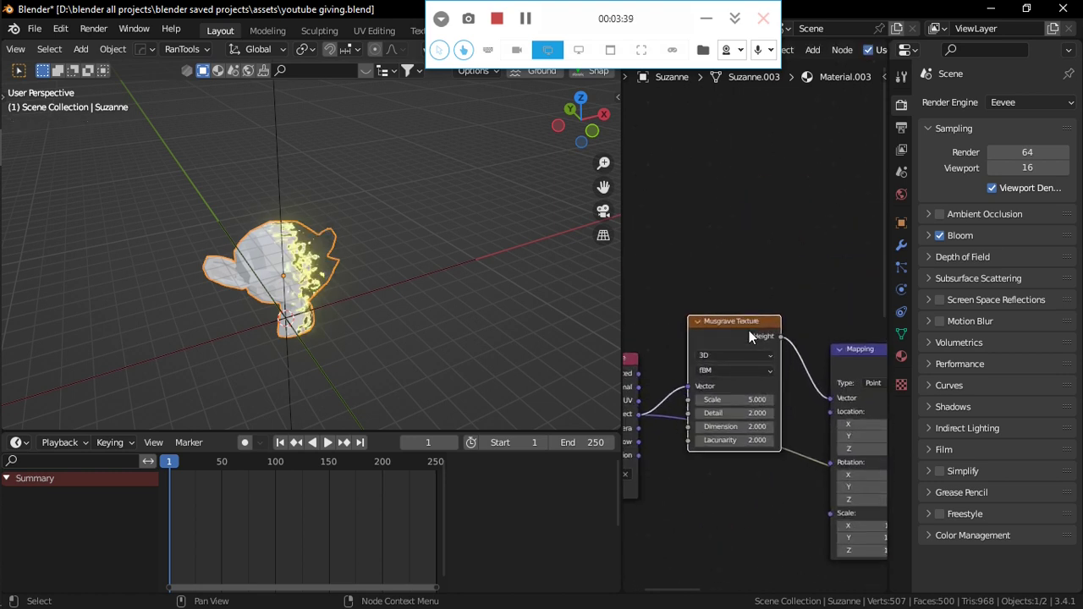
pyautogui.rightClick(752, 419)
pyautogui.scroll(-1, 703, 436)
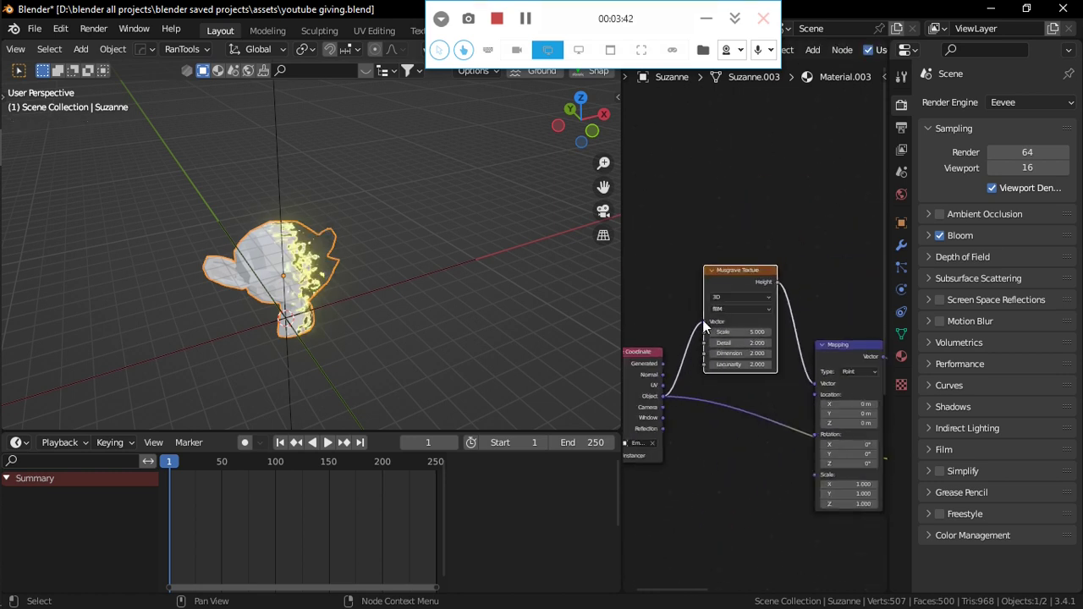
pyautogui.scroll(2, 754, 330)
pyautogui.scroll(1, 753, 330)
pyautogui.scroll(4, 490, 359)
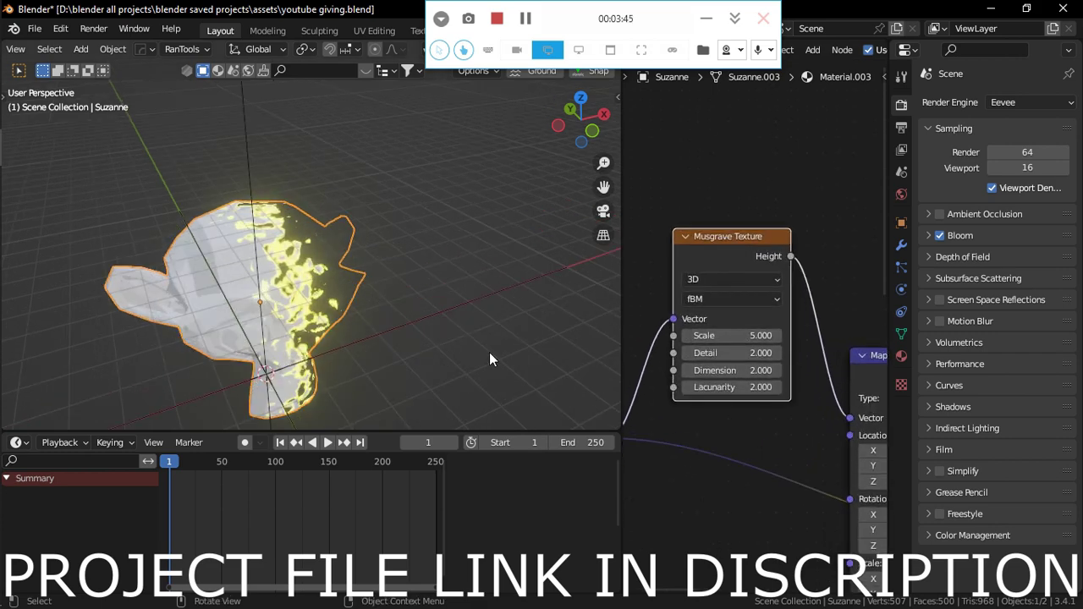
pyautogui.moveTo(489, 359); pyautogui.dragTo(445, 327, button='middle')
# Set the Musgrave Texture's Scale to 17.6 and Detail to 5.9
pyautogui.moveTo(733, 336); pyautogui.dragTo(841, 327)
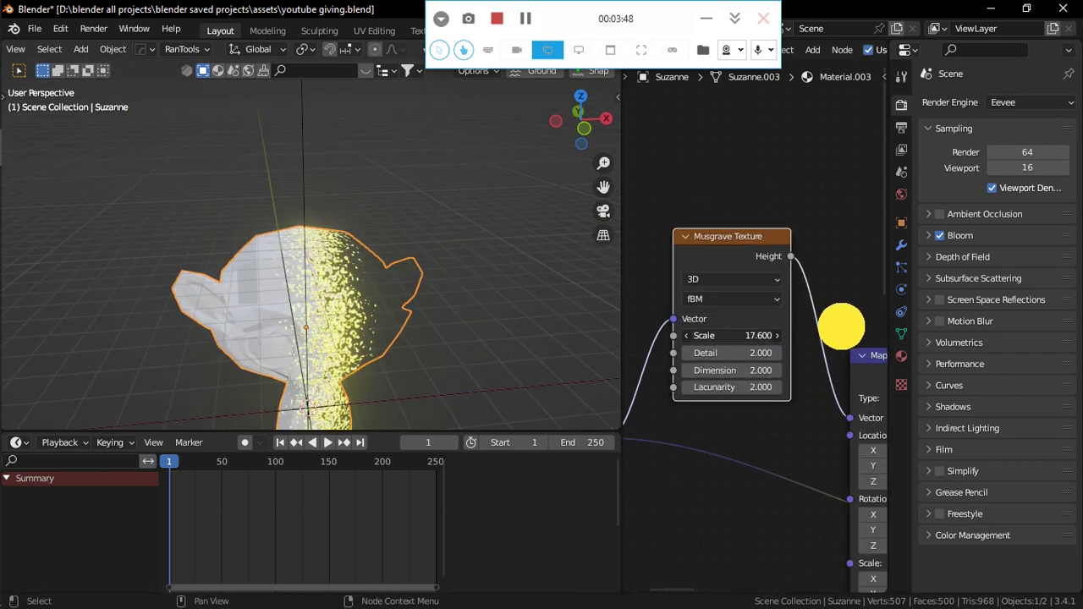
pyautogui.moveTo(728, 355); pyautogui.dragTo(747, 354)
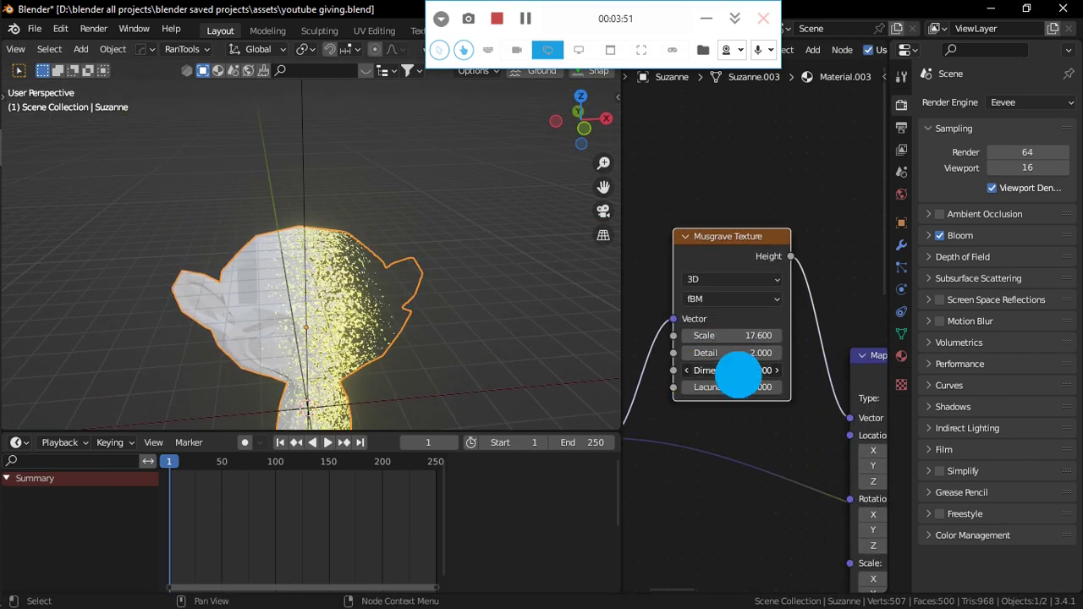
pyautogui.moveTo(787, 351); pyautogui.dragTo(745, 353)
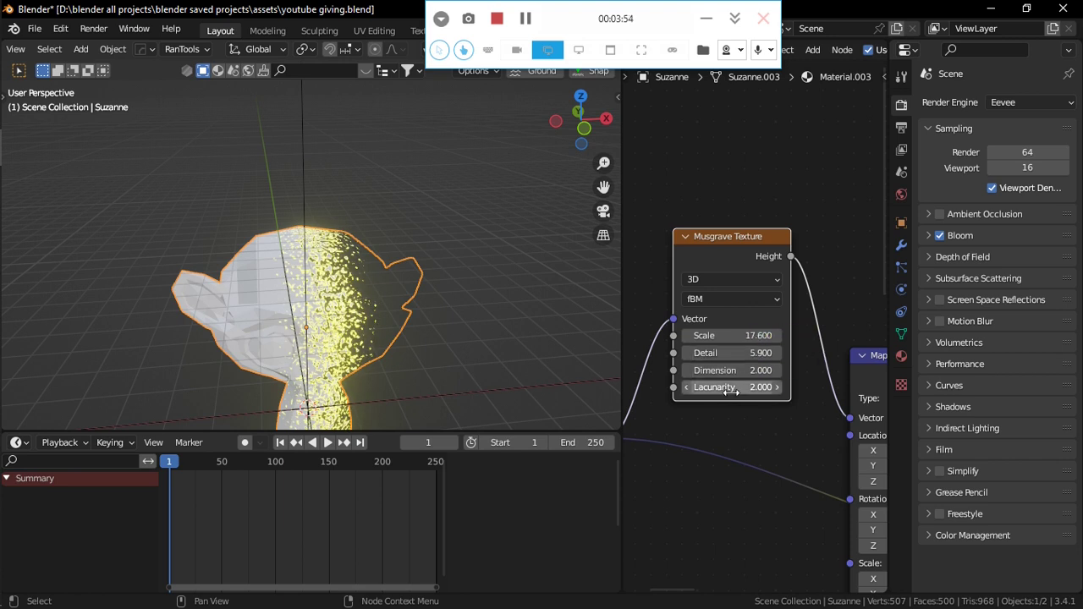
pyautogui.moveTo(802, 496); pyautogui.dragTo(791, 375, button='middle')
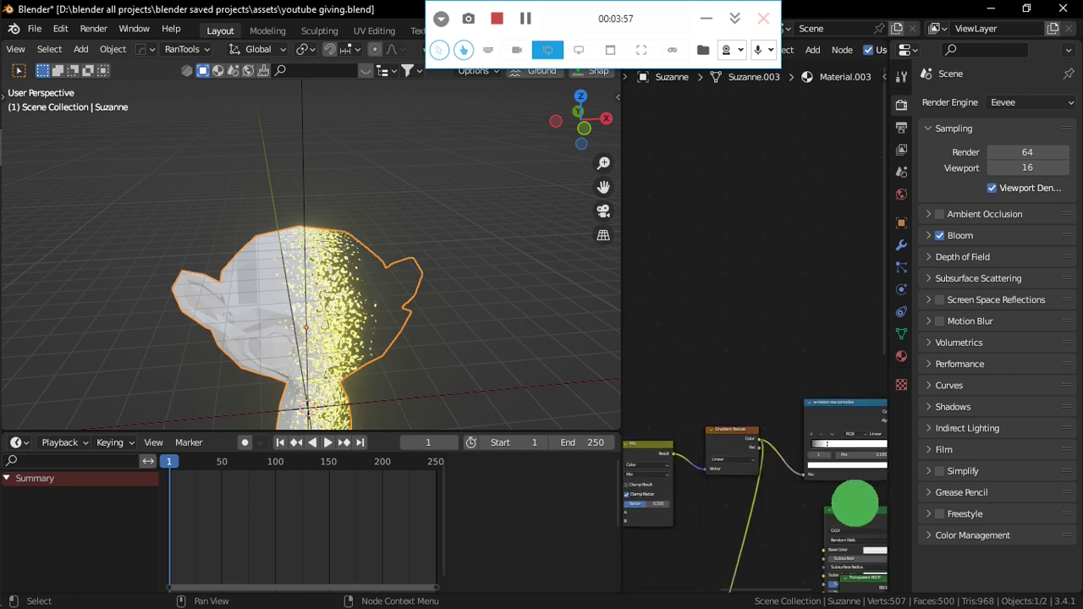
# Slide the emission size controller's ColorRamp stop left, then back right
pyautogui.scroll(3, 786, 427)
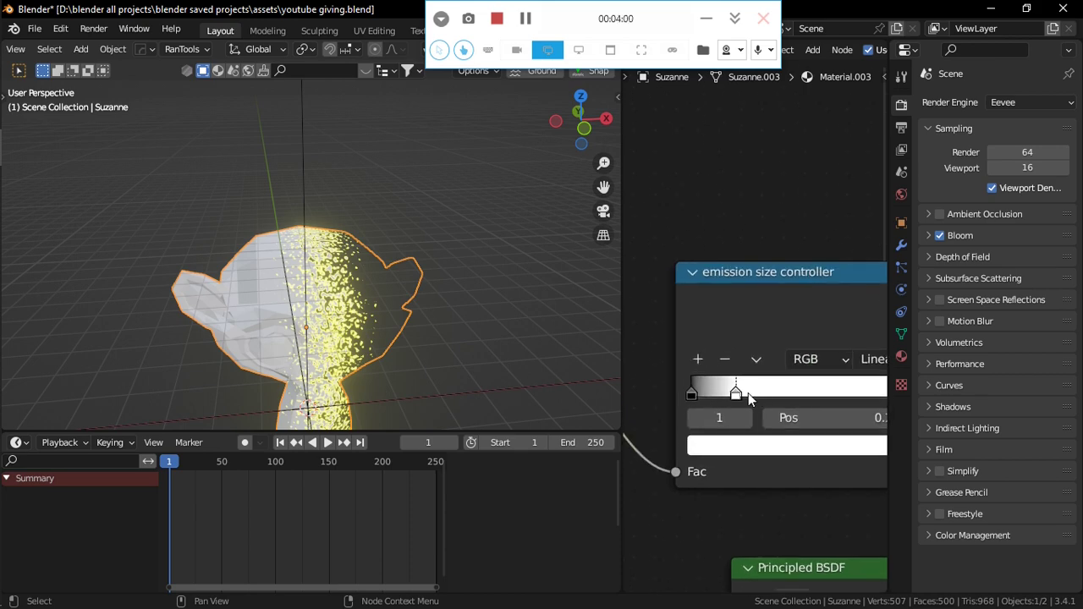
pyautogui.moveTo(745, 393)
pyautogui.mouseDown()
pyautogui.moveTo(706, 396)
pyautogui.moveTo(733, 396)
pyautogui.mouseUp()
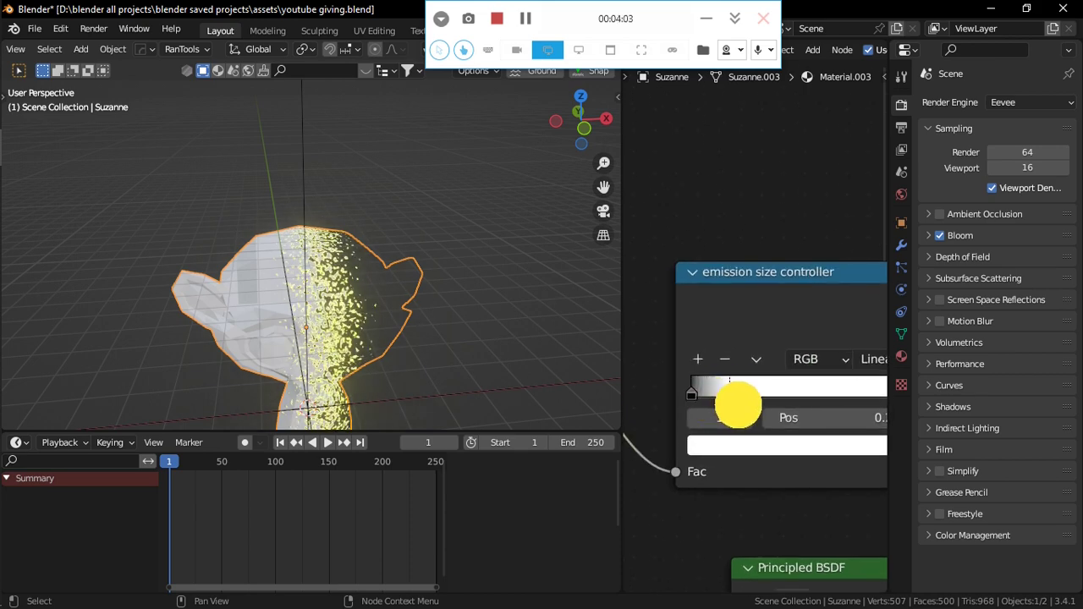
pyautogui.moveTo(474, 353); pyautogui.dragTo(541, 380, button='middle')
pyautogui.scroll(-3, 719, 486)
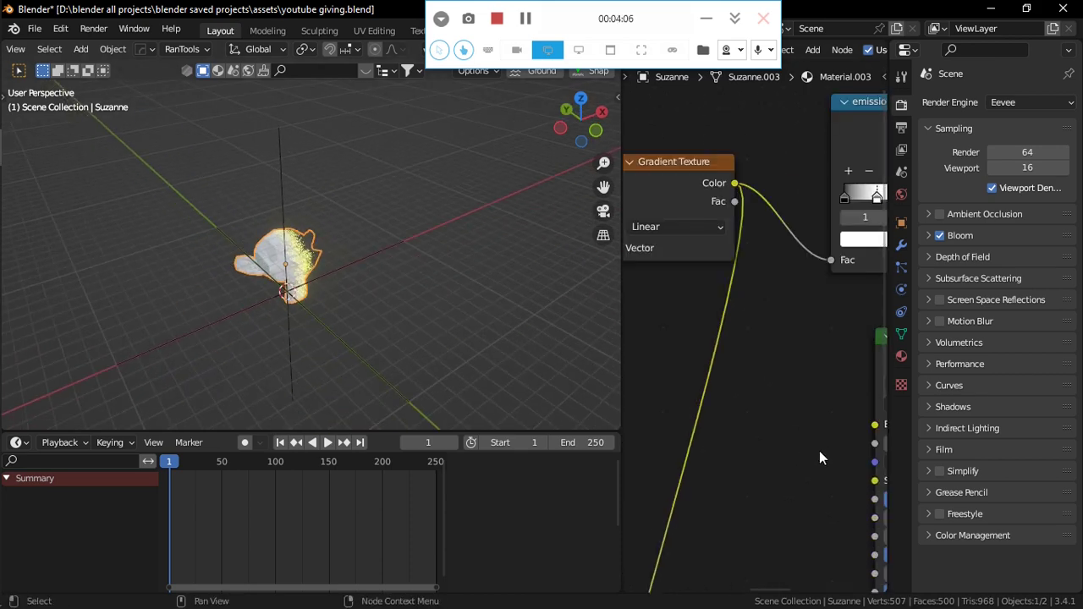
pyautogui.moveTo(820, 451); pyautogui.dragTo(761, 438, button='middle')
pyautogui.scroll(2, 737, 266)
pyautogui.scroll(-3, 736, 268)
# Set the Mapping node's Rotation Y back to 0° and view Suzanne near-horizontally
pyautogui.moveTo(736, 267)
pyautogui.mouseDown(button='middle')
pyautogui.moveTo(830, 339)
pyautogui.moveTo(851, 375)
pyautogui.moveTo(717, 338)
pyautogui.moveTo(748, 376)
pyautogui.moveTo(765, 339)
pyautogui.moveTo(743, 352)
pyautogui.moveTo(885, 363)
pyautogui.moveTo(729, 374)
pyautogui.mouseUp(button='middle')
pyautogui.scroll(3, 851, 375)
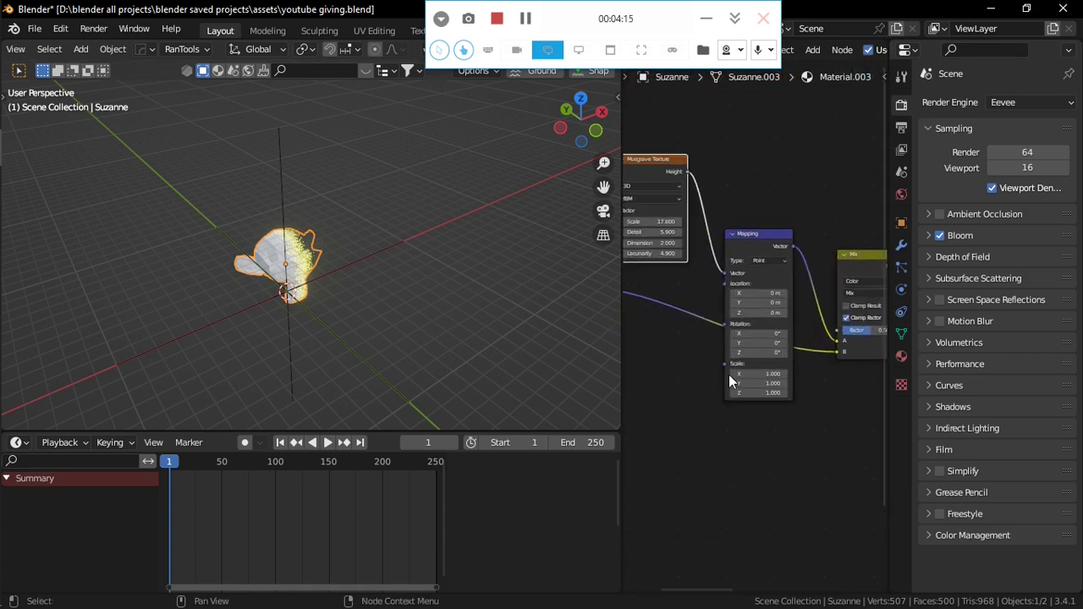
pyautogui.scroll(2, 729, 375)
pyautogui.moveTo(762, 351)
pyautogui.mouseDown()
pyautogui.moveTo(879, 358)
pyautogui.moveTo(508, 293)
pyautogui.mouseUp()
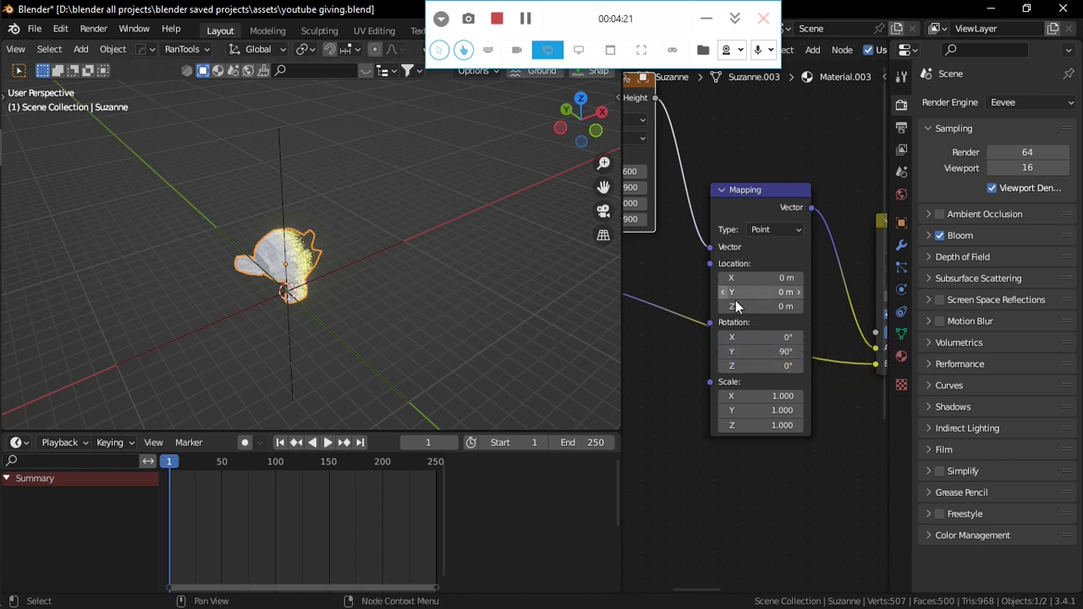
pyautogui.moveTo(783, 355); pyautogui.dragTo(437, 321)
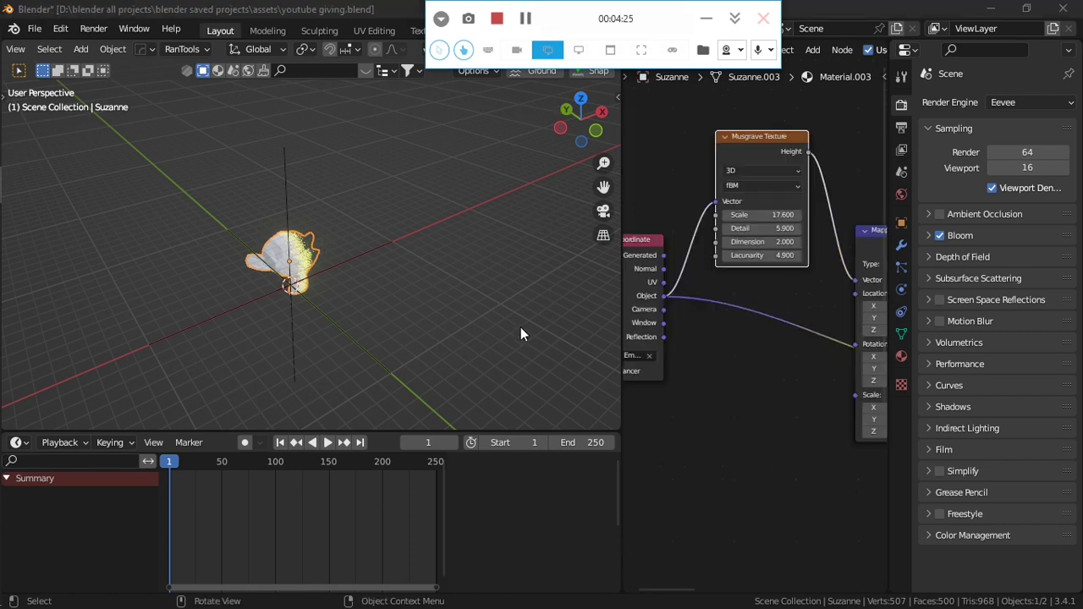
pyautogui.scroll(3, 520, 326)
pyautogui.moveTo(520, 327)
pyautogui.mouseDown(button='middle')
pyautogui.moveTo(483, 380)
pyautogui.moveTo(449, 363)
pyautogui.moveTo(462, 292)
pyautogui.mouseUp(button='middle')
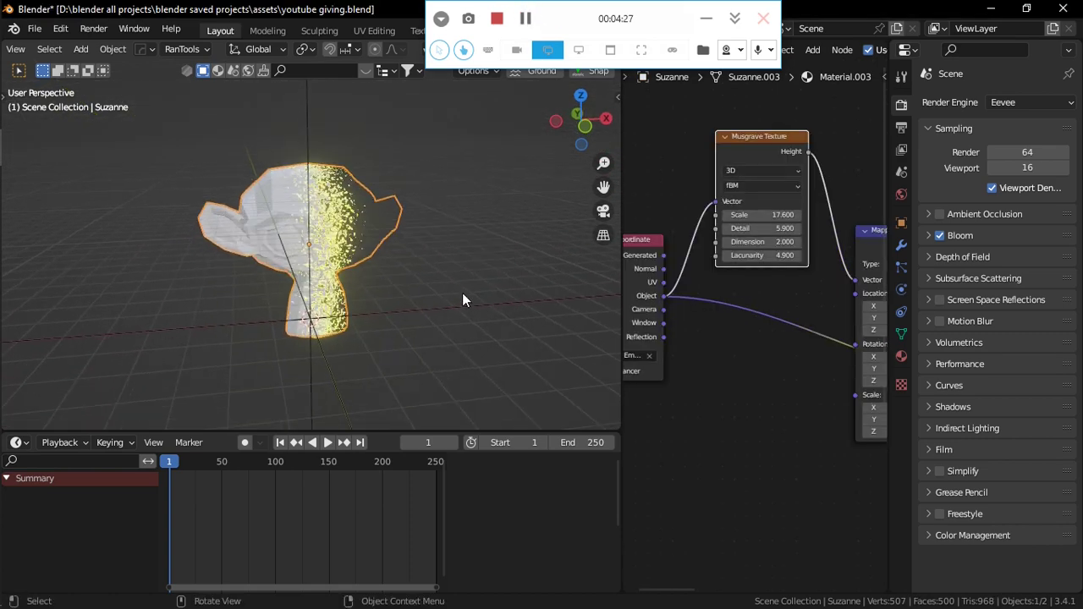
# Set Empty.001's Y rotation to -90° in Object Properties
pyautogui.click(454, 309)
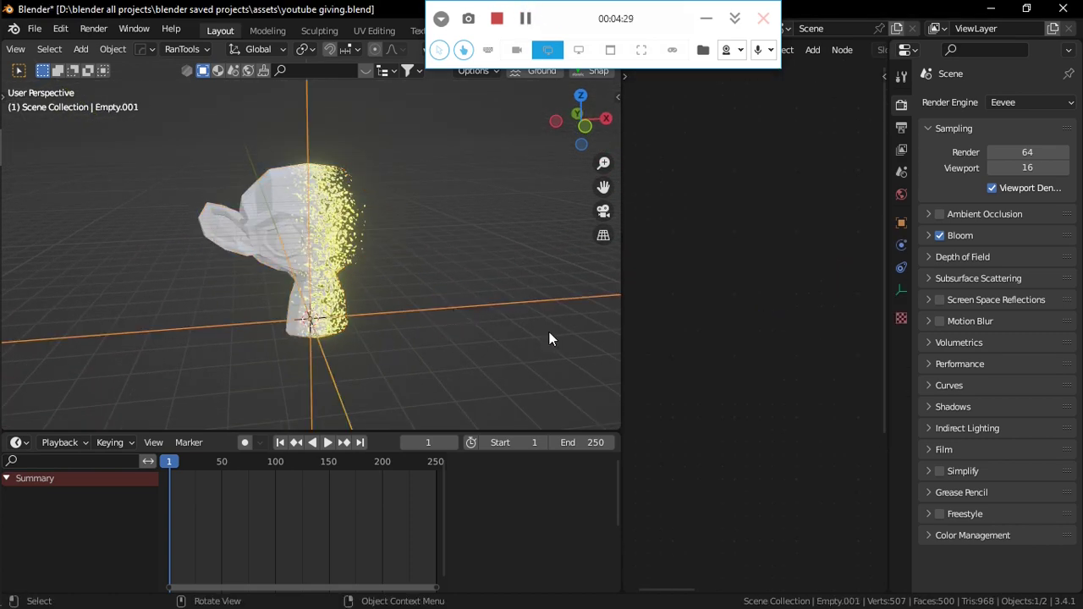
pyautogui.click(902, 224)
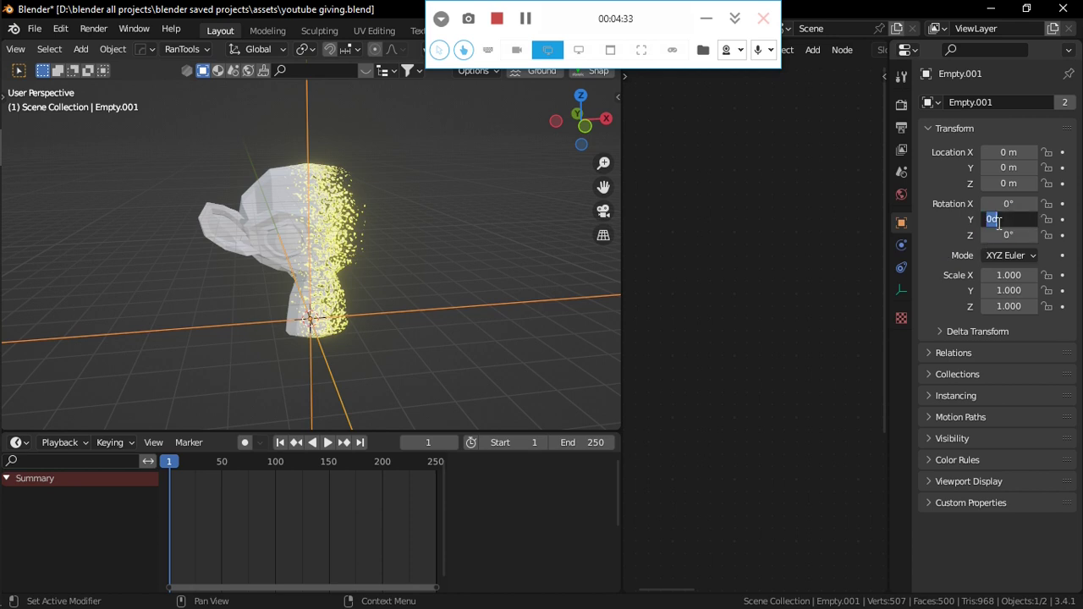
pyautogui.press('Return')
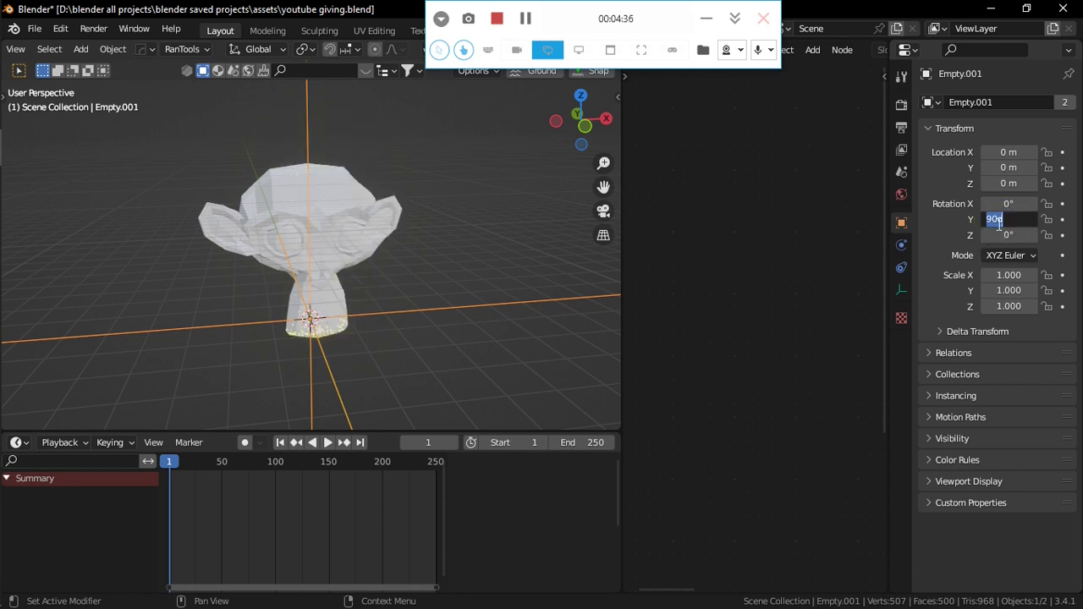
pyautogui.press('Return')
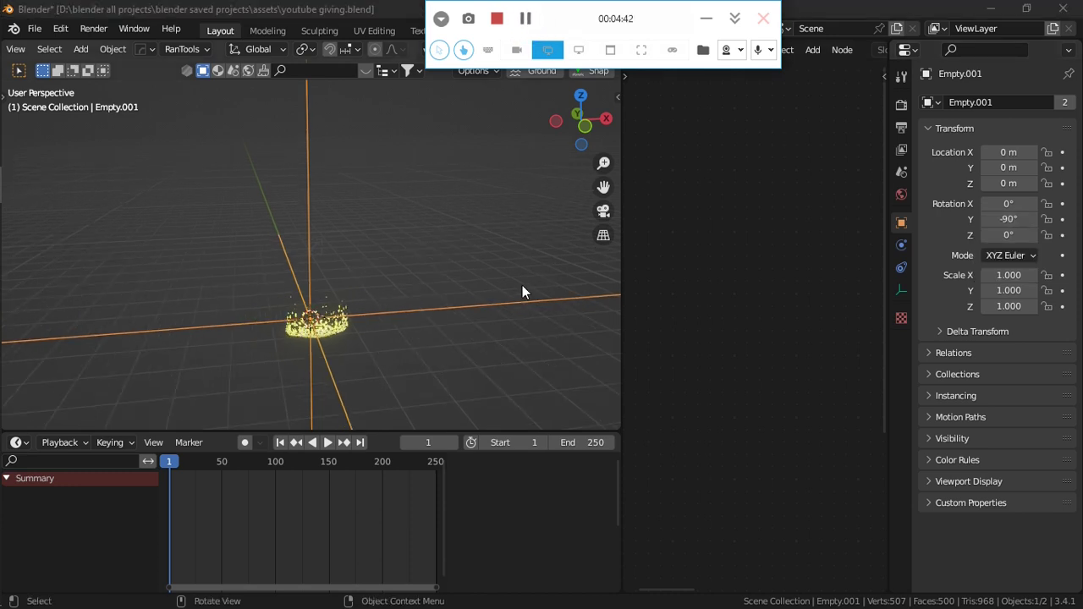
# Move Empty.001 along Z down to -0.64029
pyautogui.moveTo(523, 285)
pyautogui.mouseDown(button='middle')
pyautogui.moveTo(504, 255)
pyautogui.moveTo(491, 290)
pyautogui.mouseUp(button='middle')
pyautogui.press('g')
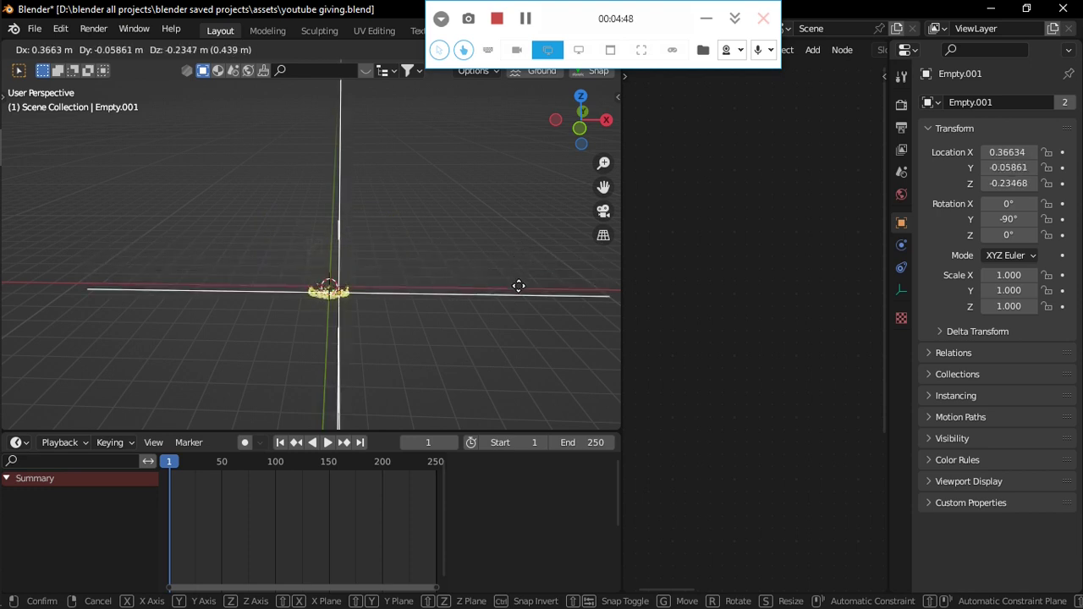
pyautogui.press('z')
pyautogui.click(516, 288)
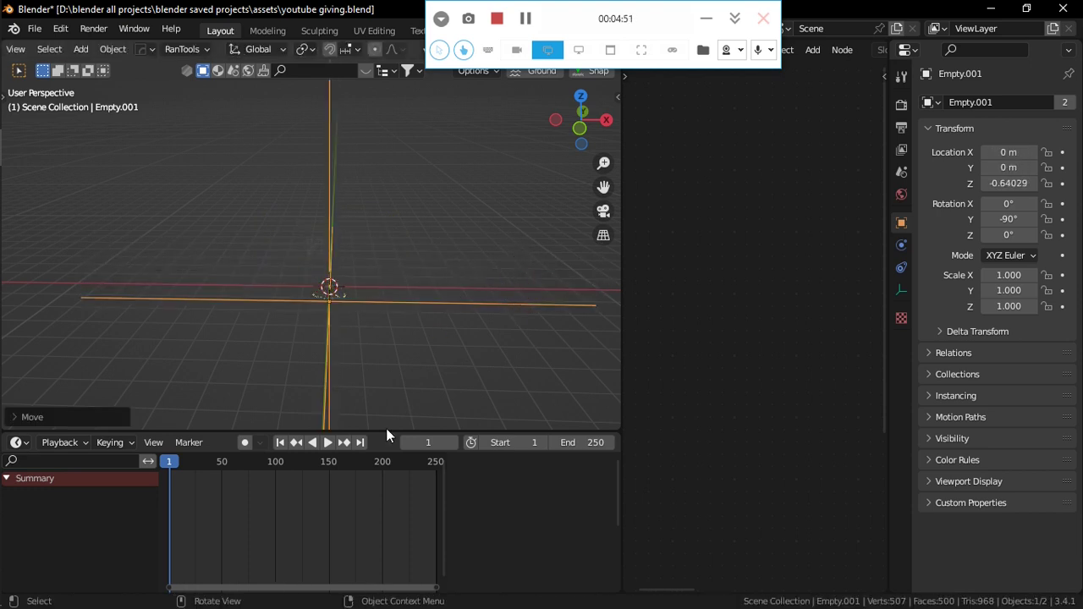
# Keyframe Empty.001's location at frame 1, then go to frame 101
pyautogui.press('i')
pyautogui.click(435, 236)
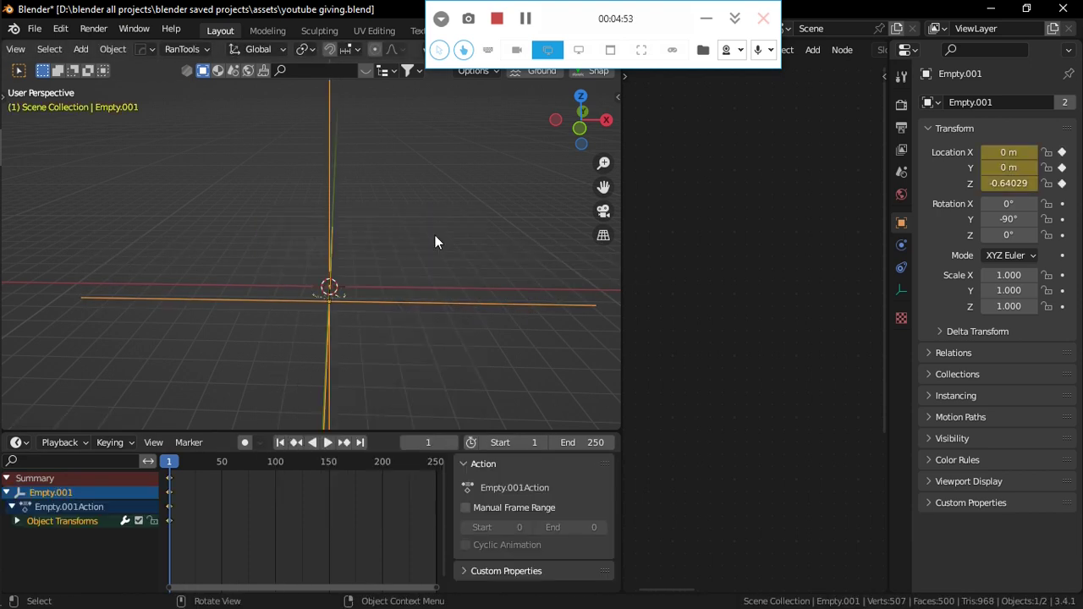
pyautogui.click(283, 461)
pyautogui.click(985, 187)
pyautogui.write('2')
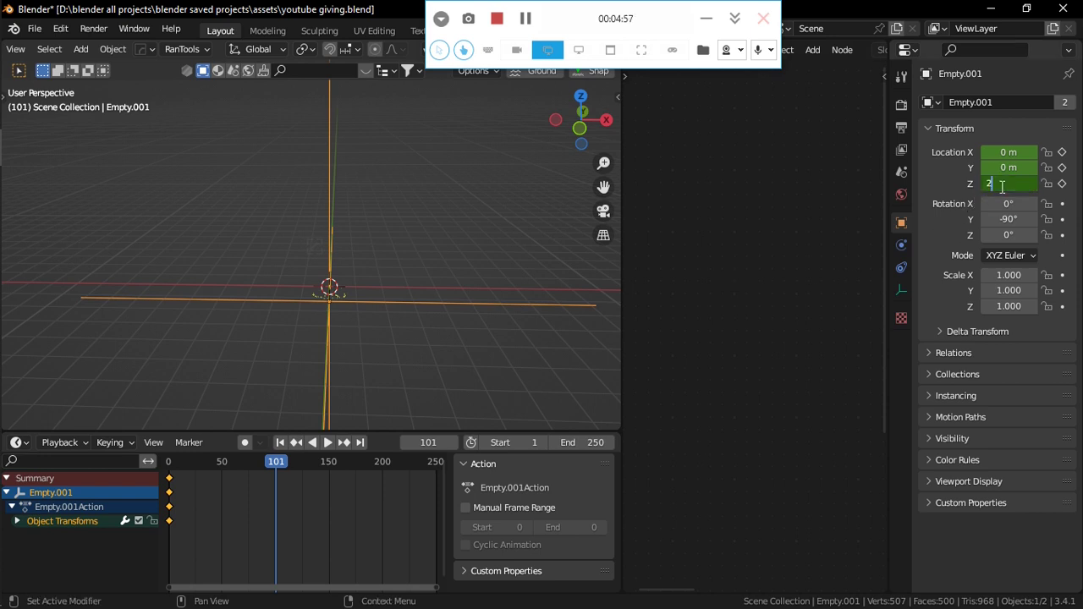
# At frame 101, raise the empty to Z 5.3374 m and keyframe its location
pyautogui.write('5')
pyautogui.press('Return')
pyautogui.keyDown('shift'); pyautogui.scroll(2, 482, 271); pyautogui.keyUp('shift')
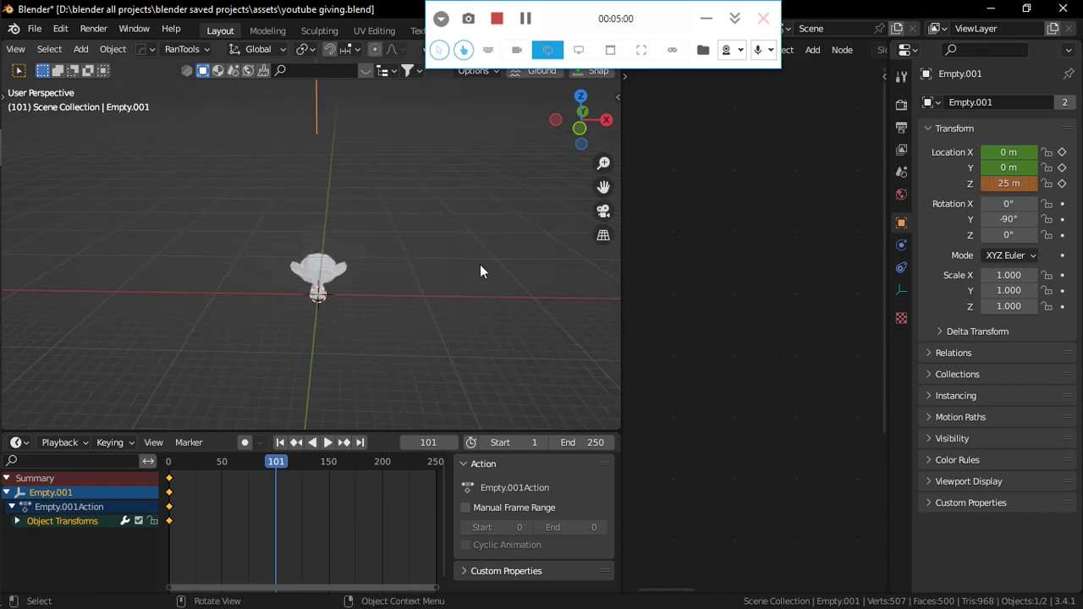
pyautogui.doubleClick(1000, 183)
pyautogui.write('10')
pyautogui.press('Return')
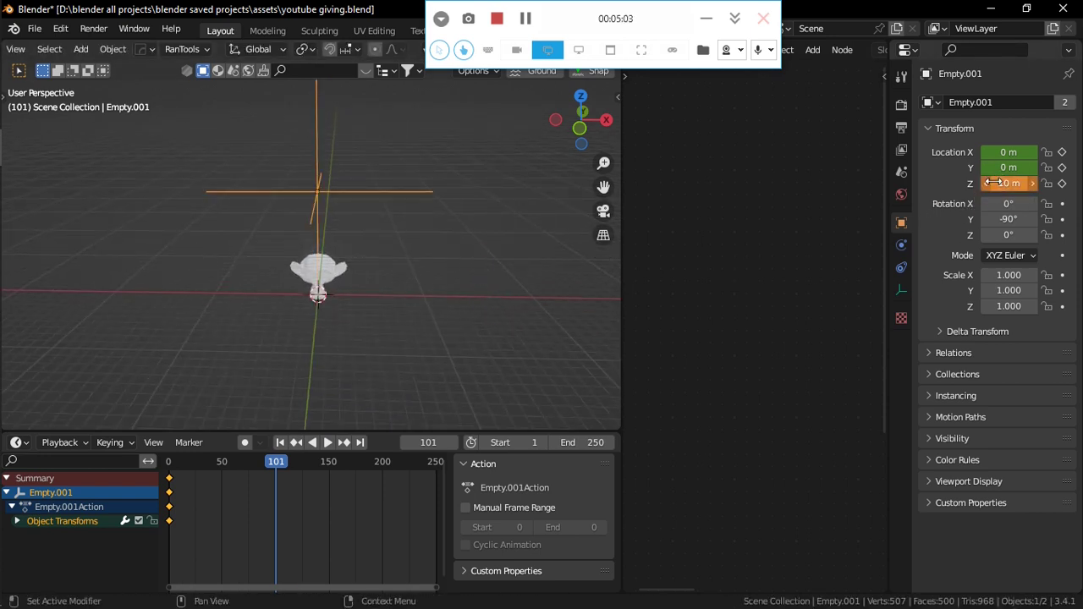
pyautogui.press('g')
pyautogui.press('z')
pyautogui.click(472, 274)
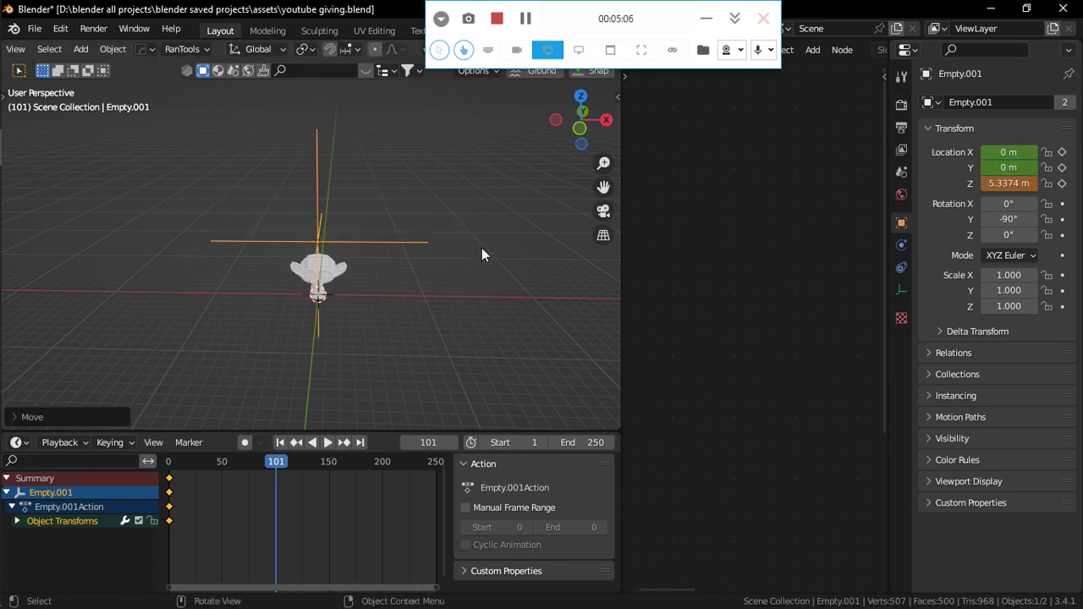
pyautogui.press('i')
pyautogui.click(484, 240)
# Return to frame 1 and play the dissolve animation
pyautogui.hotkey('shift', 'Left')
pyautogui.moveTo(508, 372); pyautogui.dragTo(464, 338, button='middle')
pyautogui.press('space')
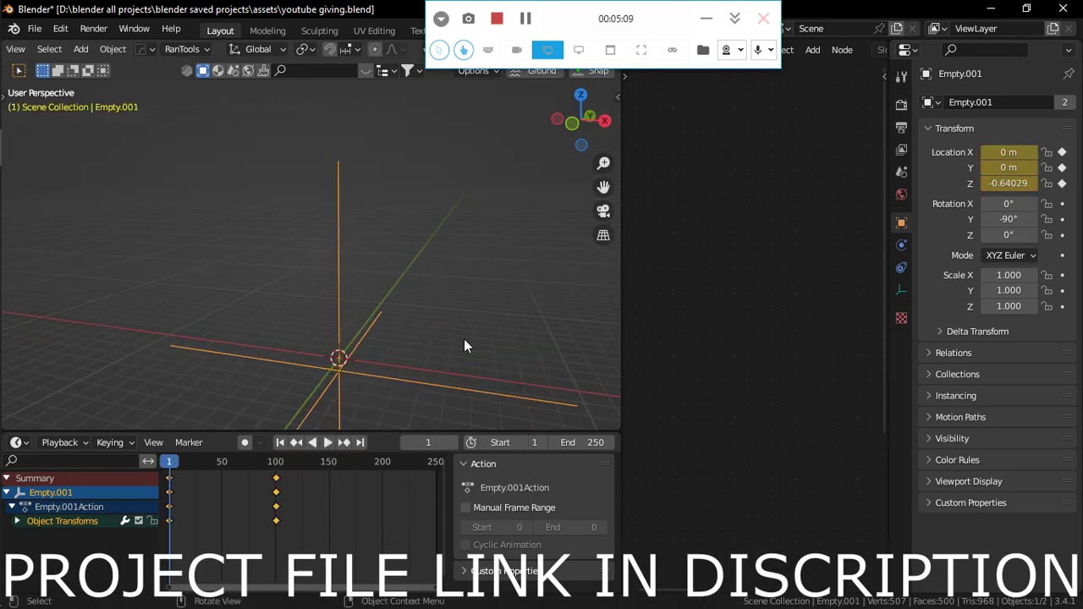